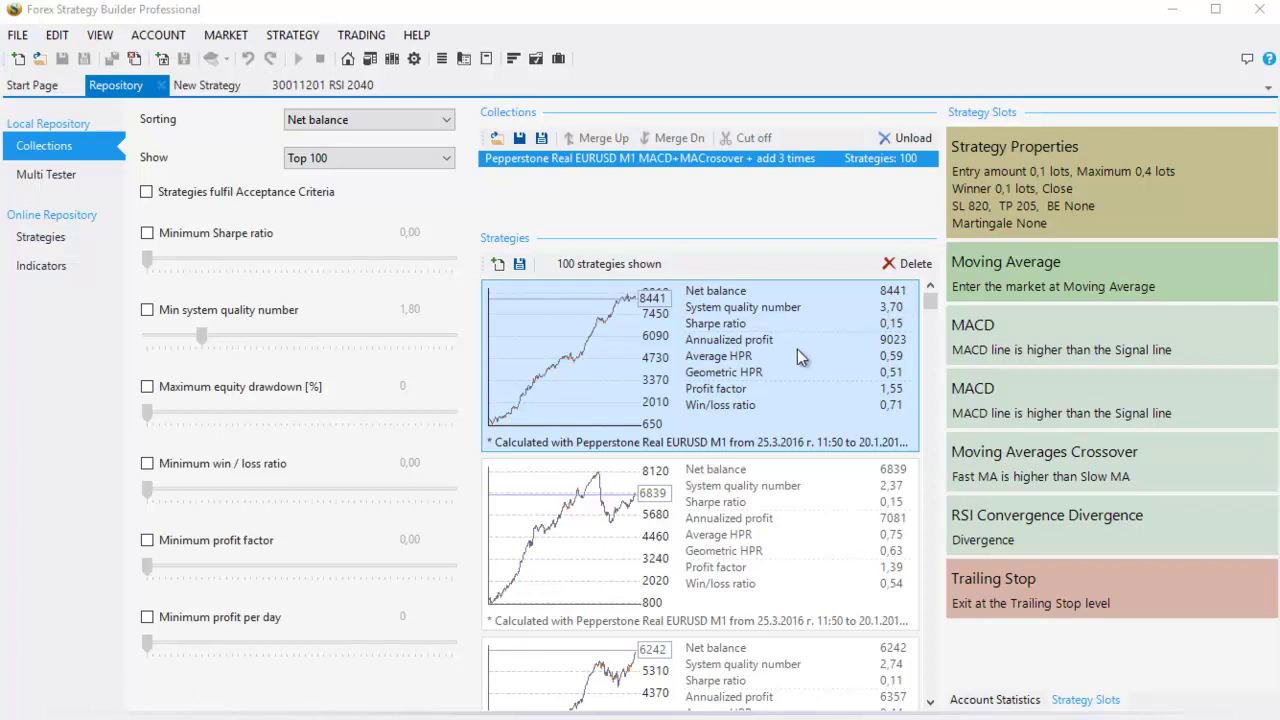
# Compare the two highest net balance strategies in the collection and look through the rest of the list
pyautogui.click(792, 486)
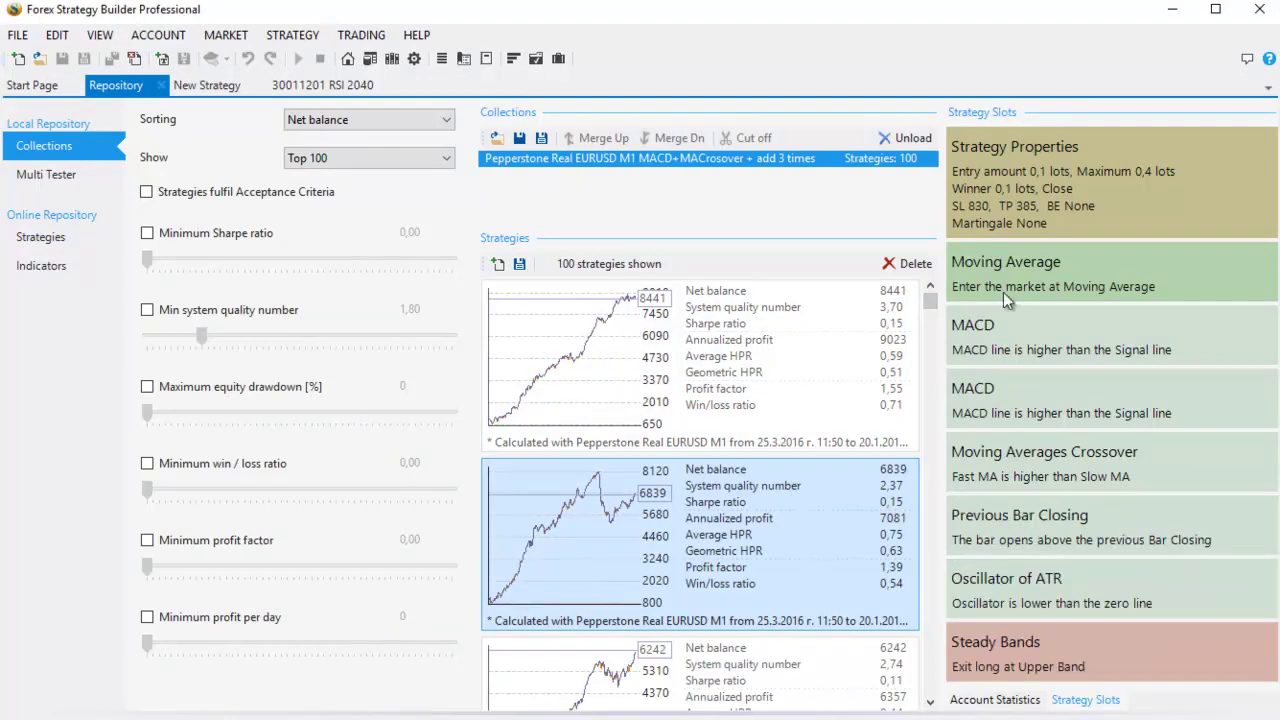
pyautogui.click(732, 372)
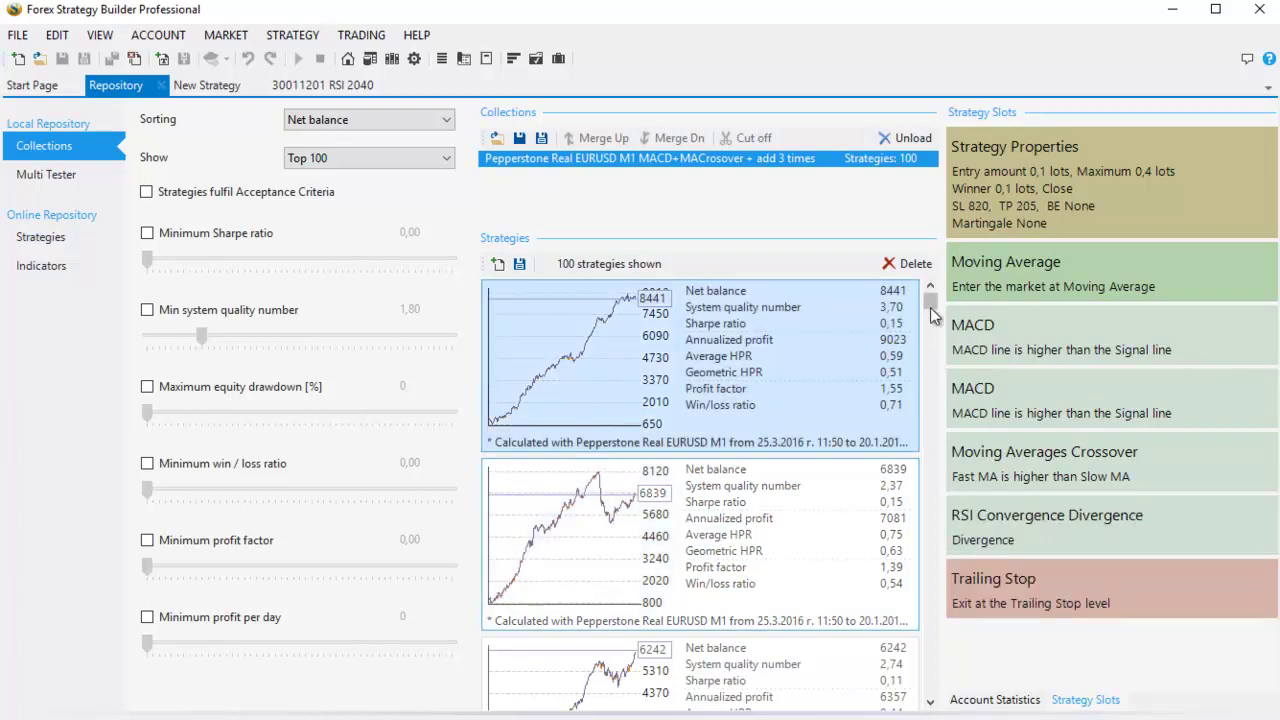
pyautogui.moveTo(933, 305); pyautogui.dragTo(917, 404)
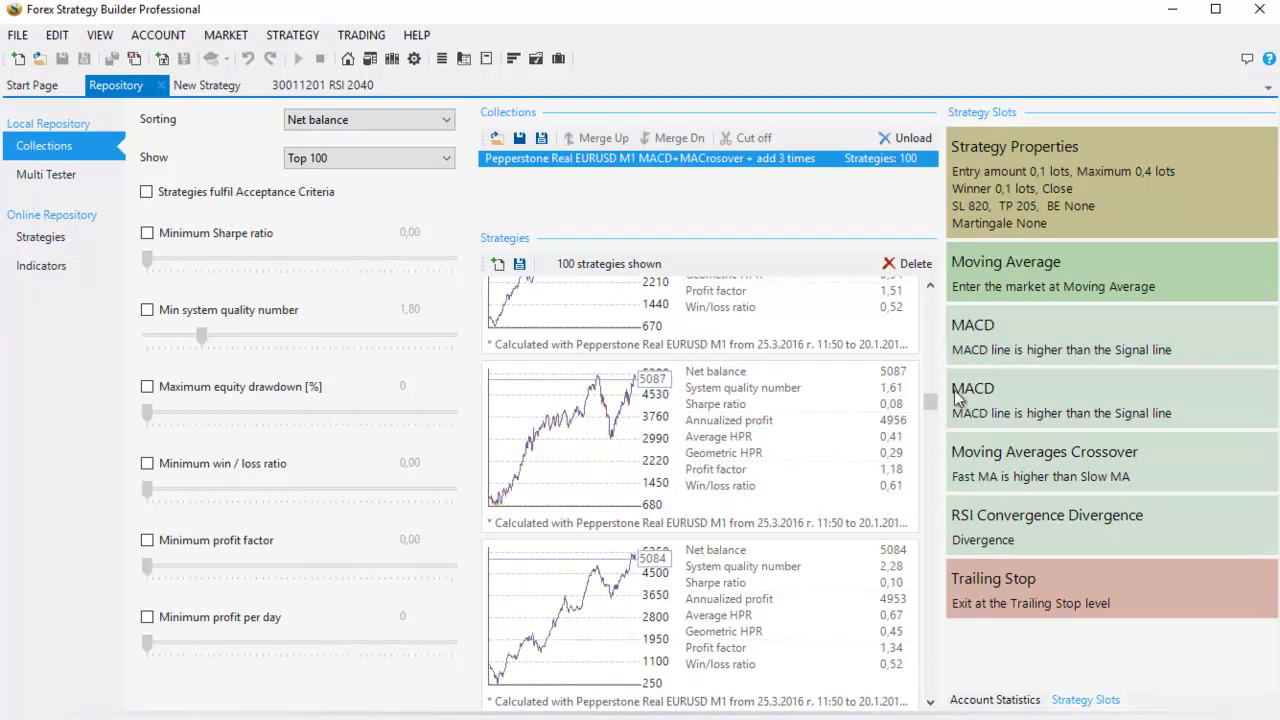
pyautogui.moveTo(929, 404); pyautogui.dragTo(929, 283)
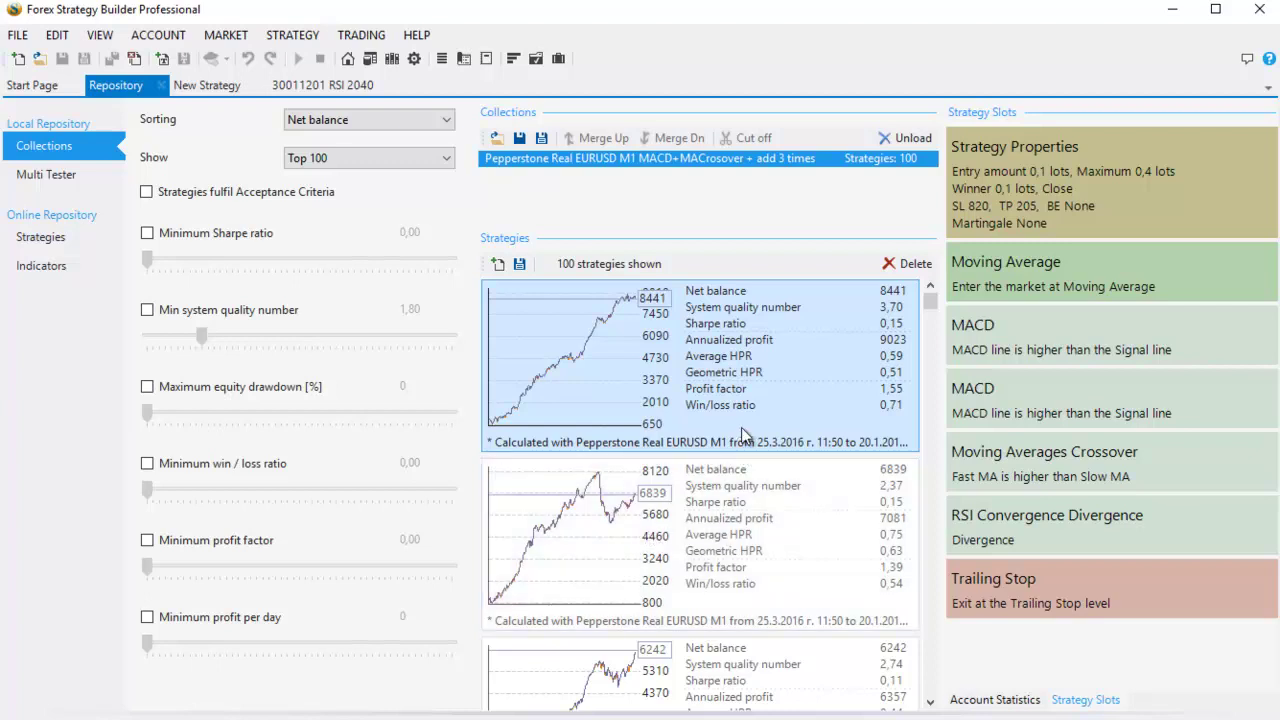
# Open the strategy with the highest net balance in the editor and inspect its opening logic conditions
pyautogui.doubleClick(729, 394)
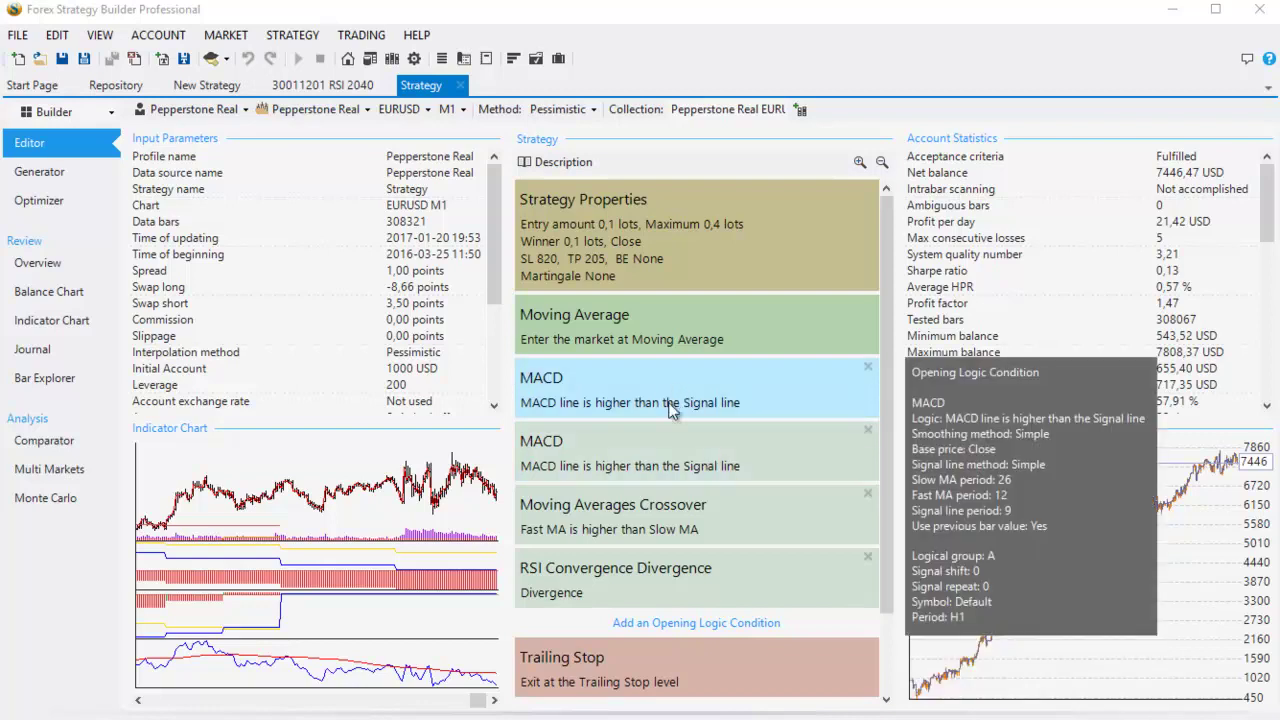
pyautogui.moveTo(674, 513)
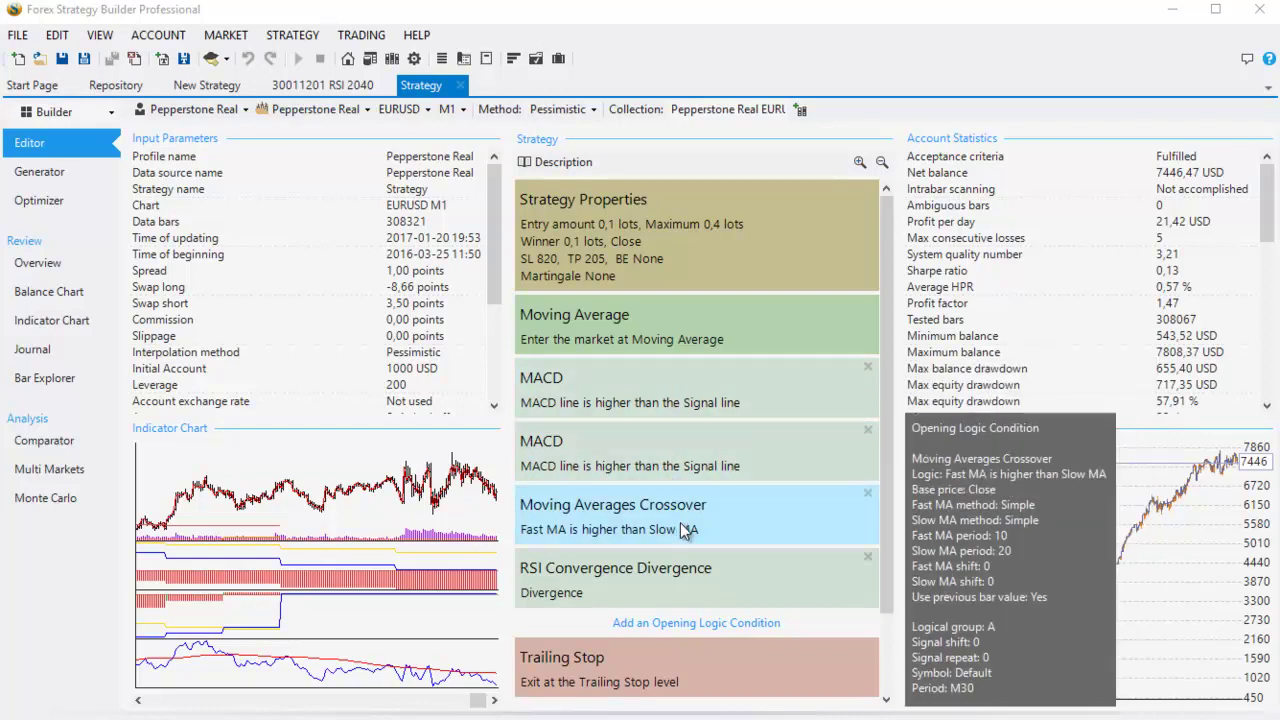
pyautogui.moveTo(694, 578)
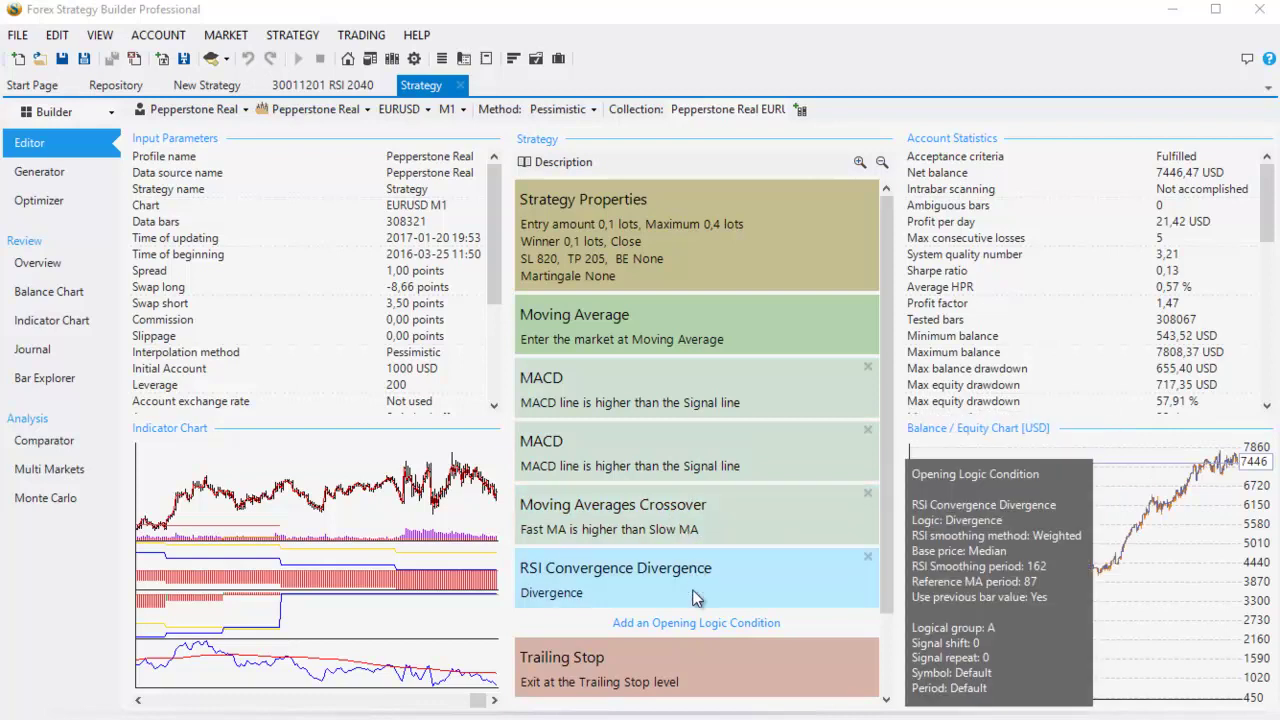
# Set the RSI Convergence Divergence condition's RSI Smoothing period to 160 and its Reference MA period to 90
pyautogui.click(681, 583)
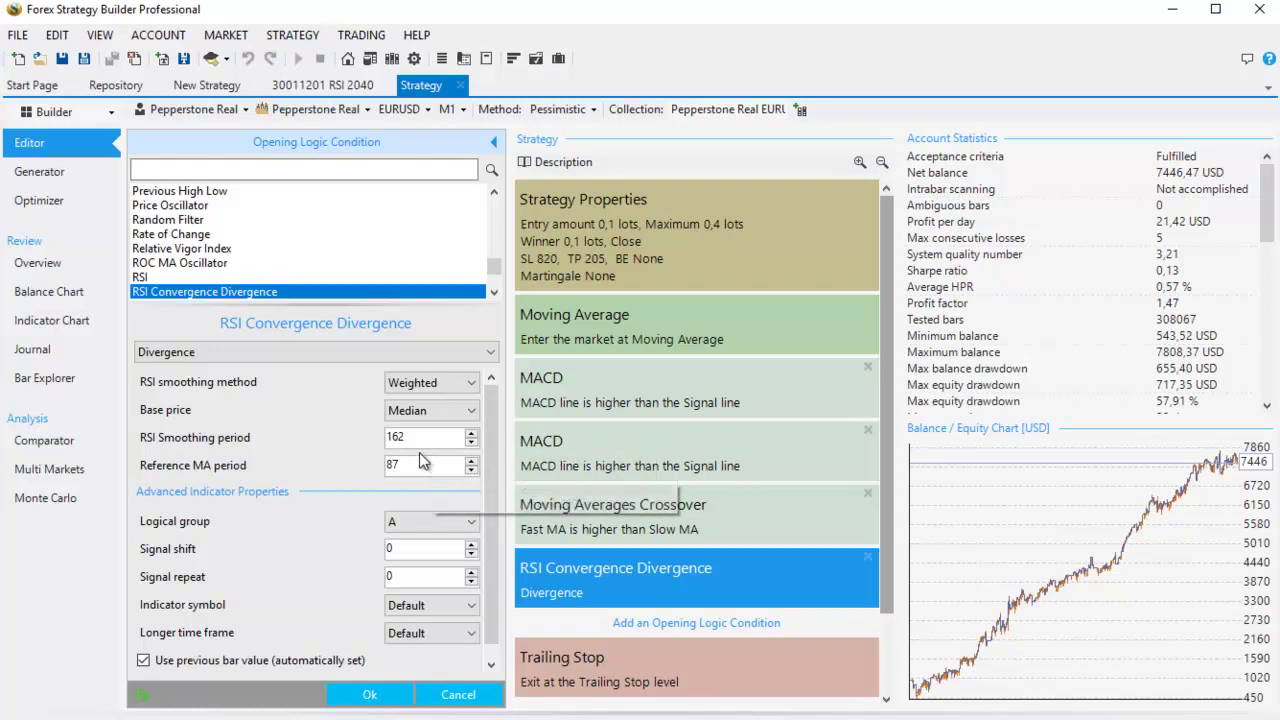
pyautogui.click(472, 444)
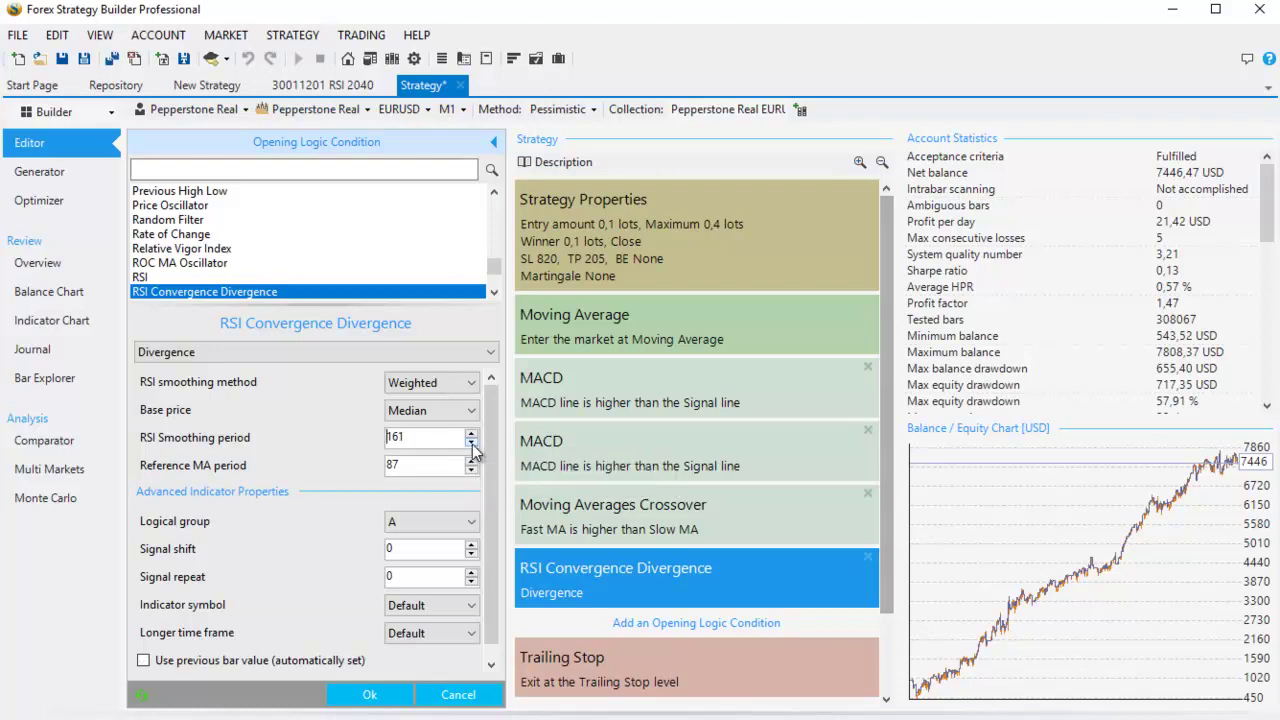
pyautogui.click(472, 444)
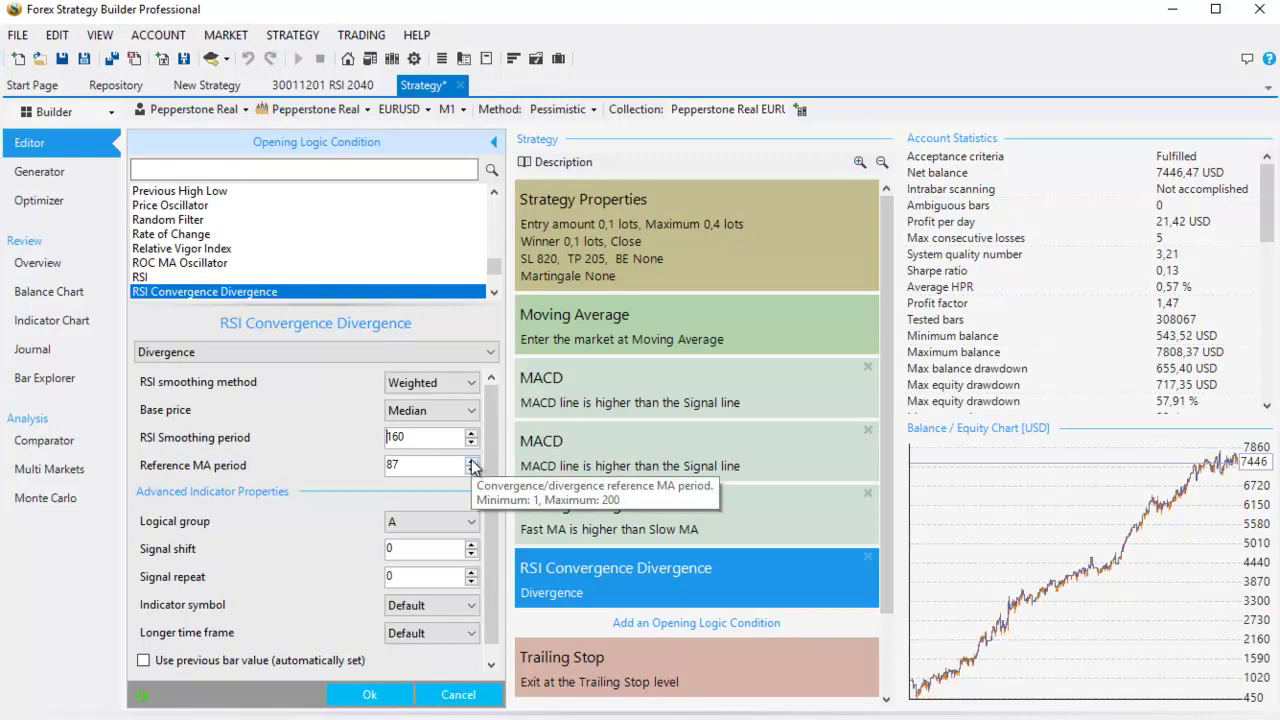
pyautogui.click(473, 470)
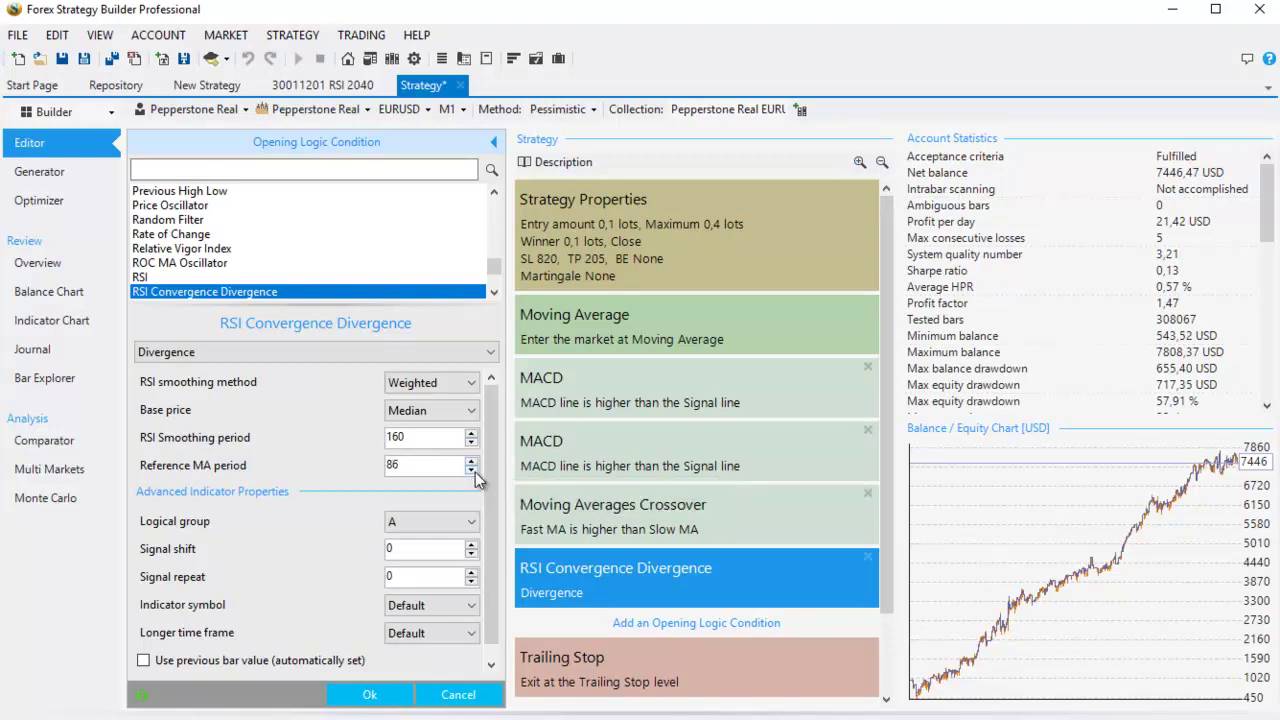
pyautogui.click(473, 470)
pyautogui.click(471, 462)
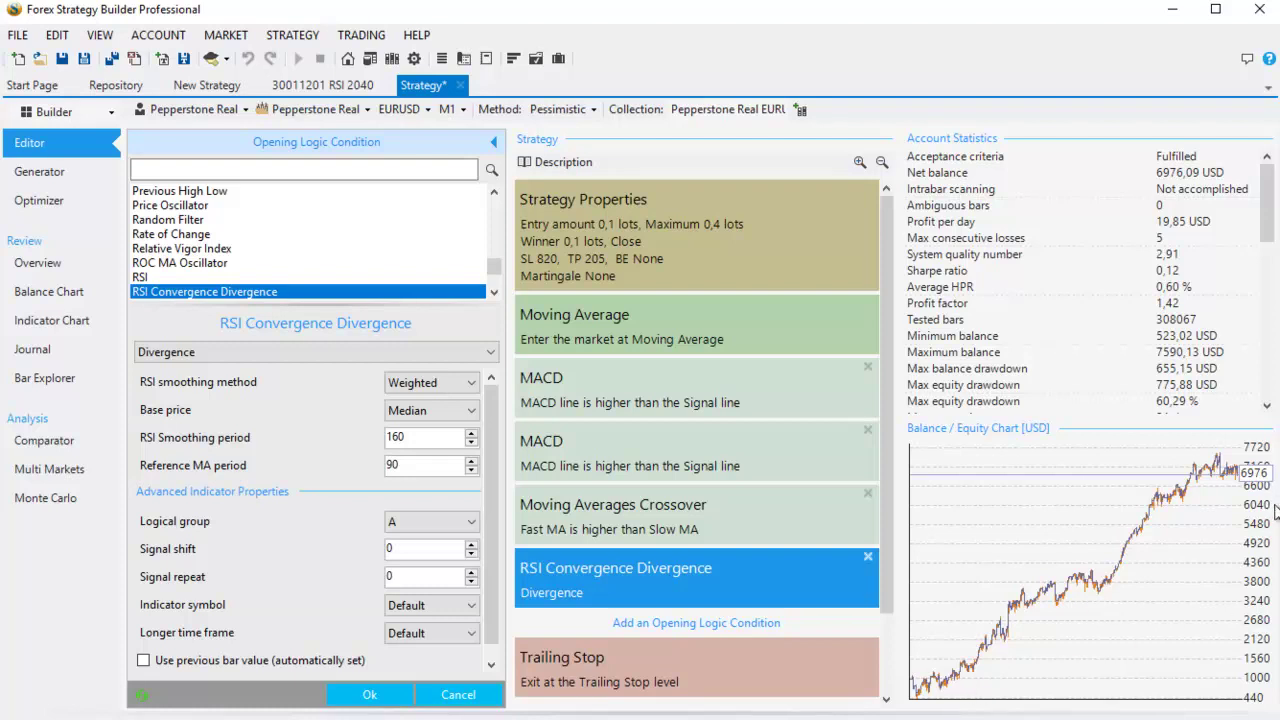
# Examine the Trailing Stop closing point's settings and the strategy properties summary
pyautogui.moveTo(797, 423)
pyautogui.click(573, 666)
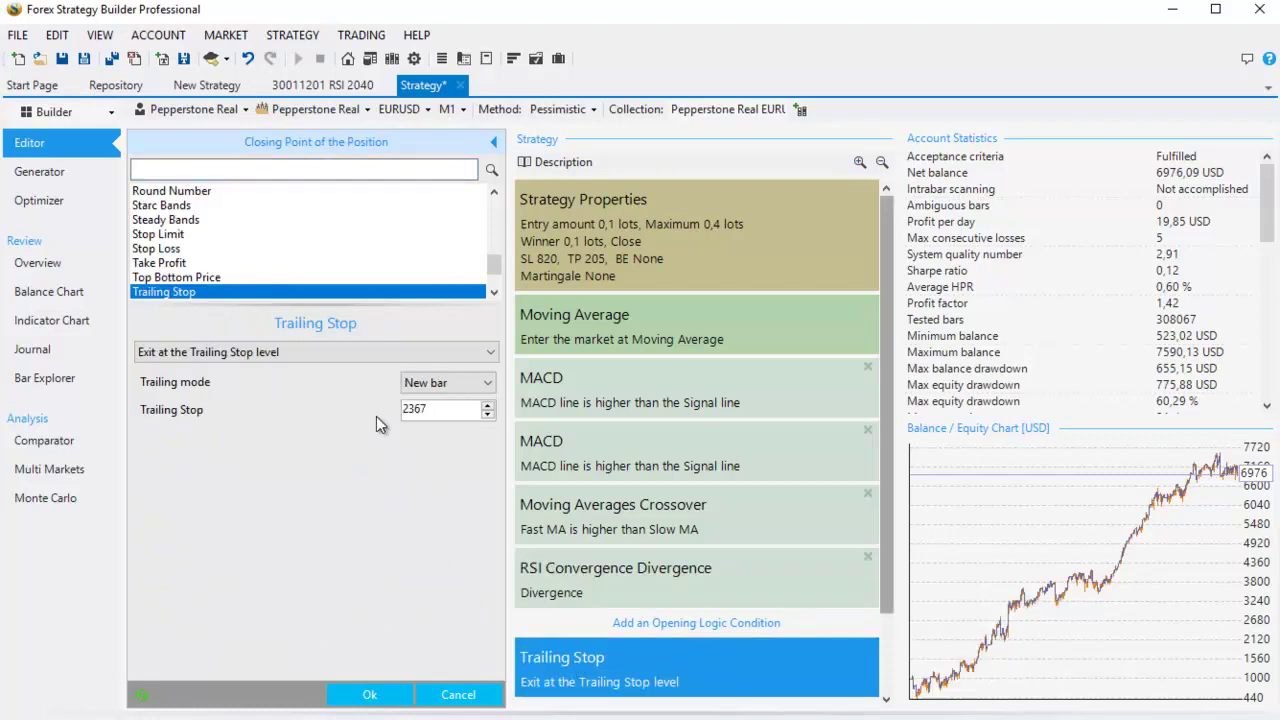
pyautogui.moveTo(408, 428)
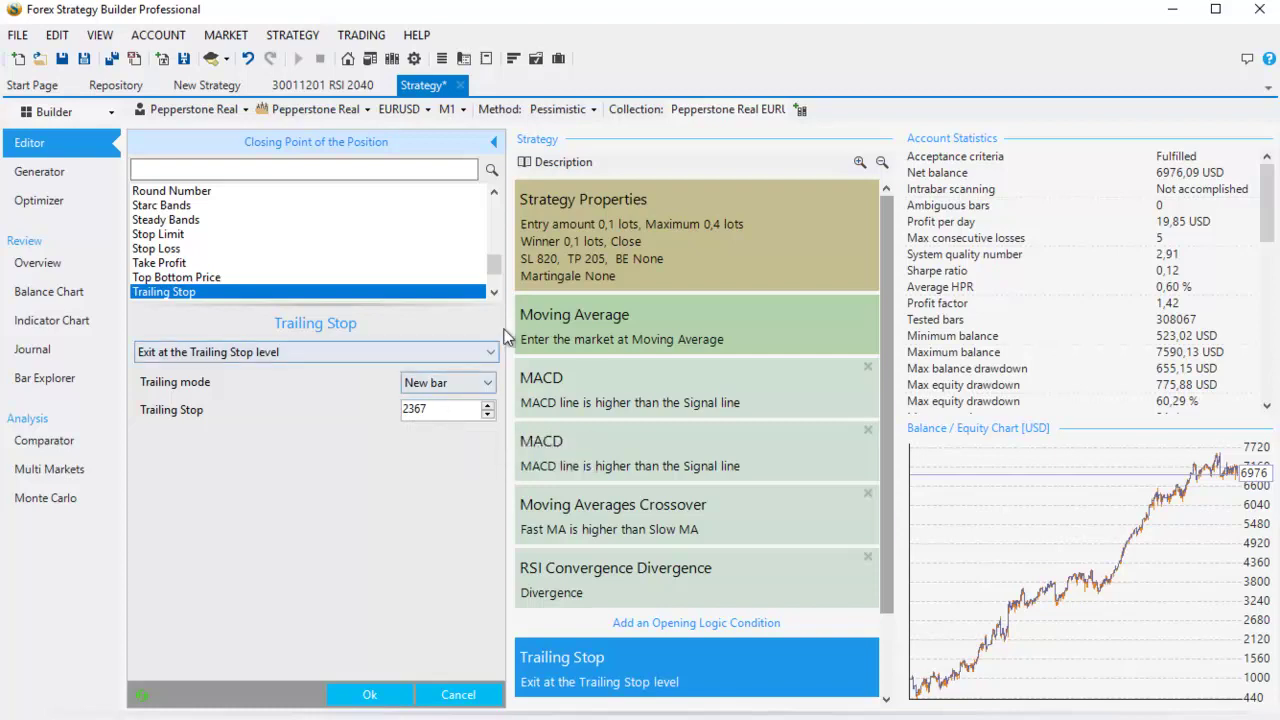
pyautogui.moveTo(560, 264)
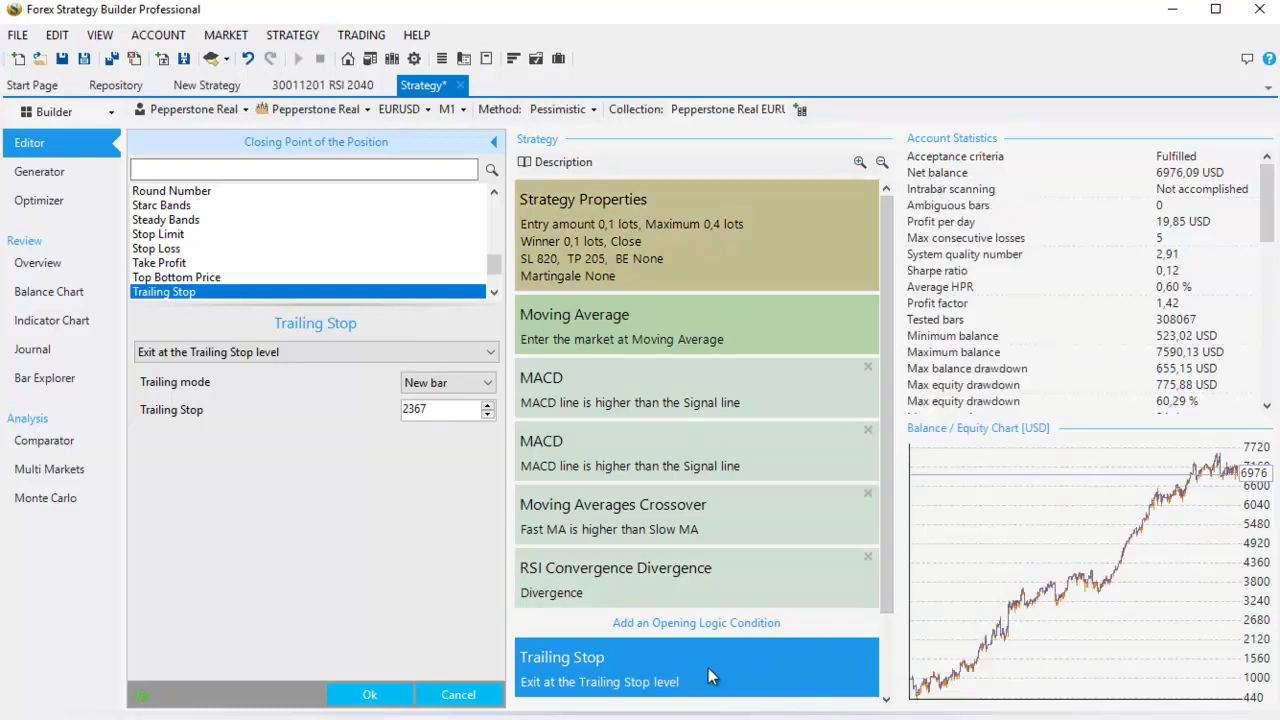
pyautogui.moveTo(600, 217)
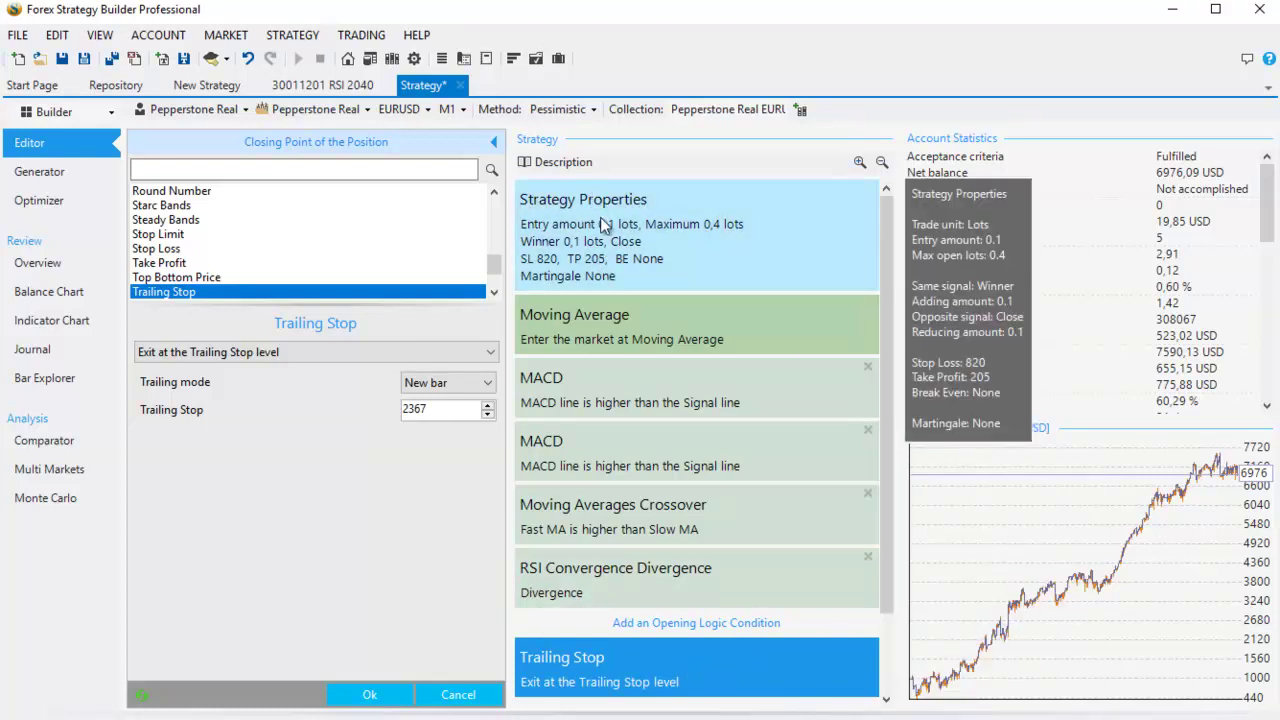
# Set the Stop Loss to 800 points and the Take Profit to 200 points in the strategy properties
pyautogui.click(606, 241)
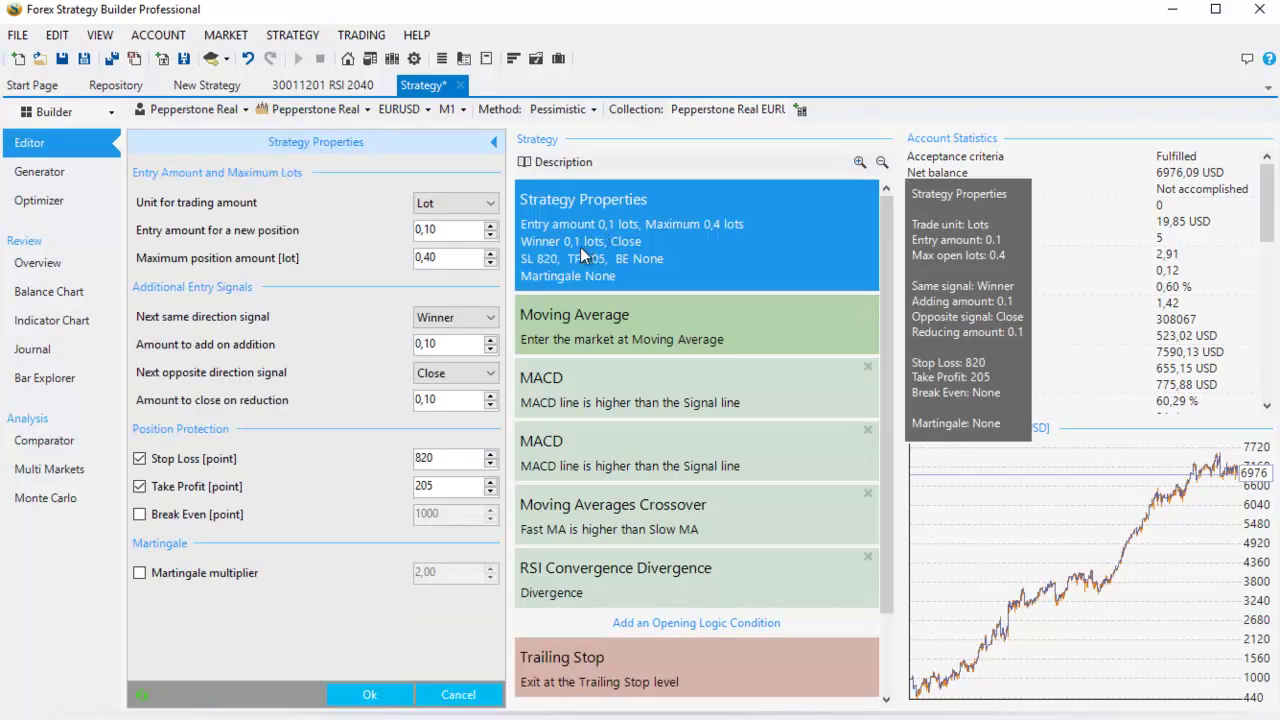
pyautogui.click(446, 459)
pyautogui.press('BackSpace')
pyautogui.press('BackSpace')
pyautogui.write('00')
pyautogui.click(450, 485)
pyautogui.press('BackSpace')
pyautogui.write('0')
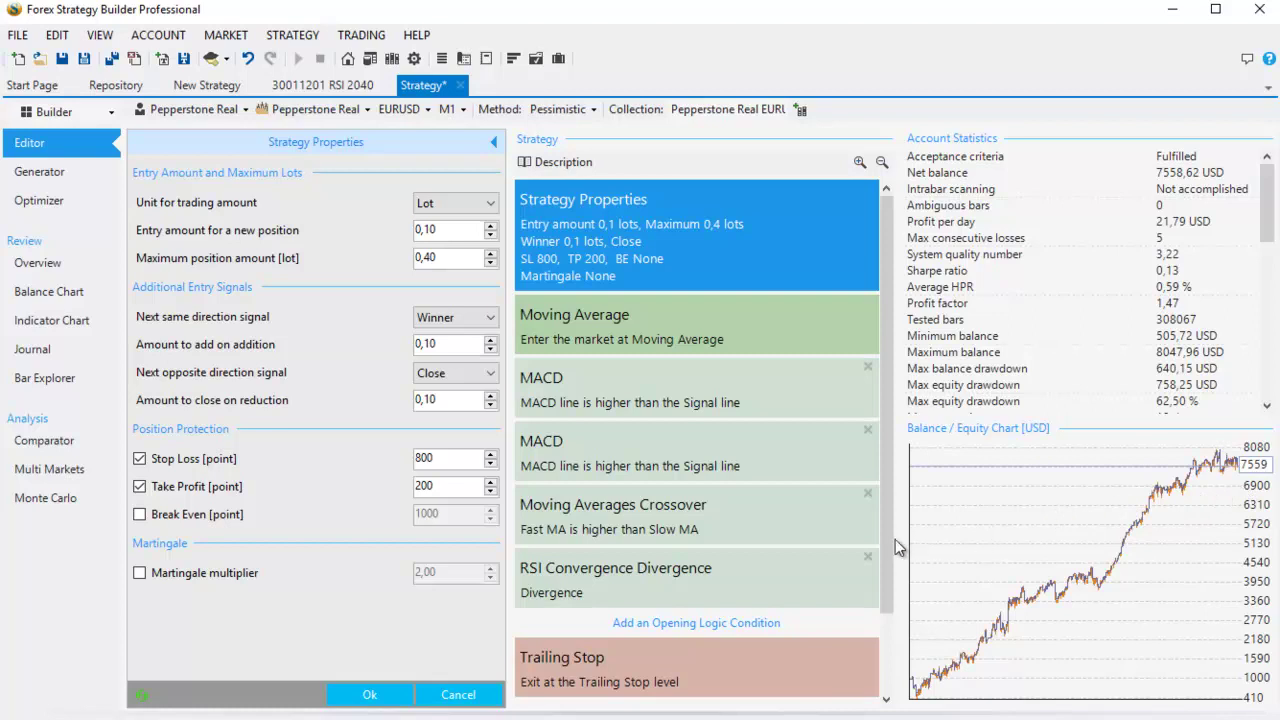
# Set the RSI Convergence Divergence condition's RSI smoothing method to Simple and its base price to Close
pyautogui.moveTo(632, 580)
pyautogui.click(630, 578)
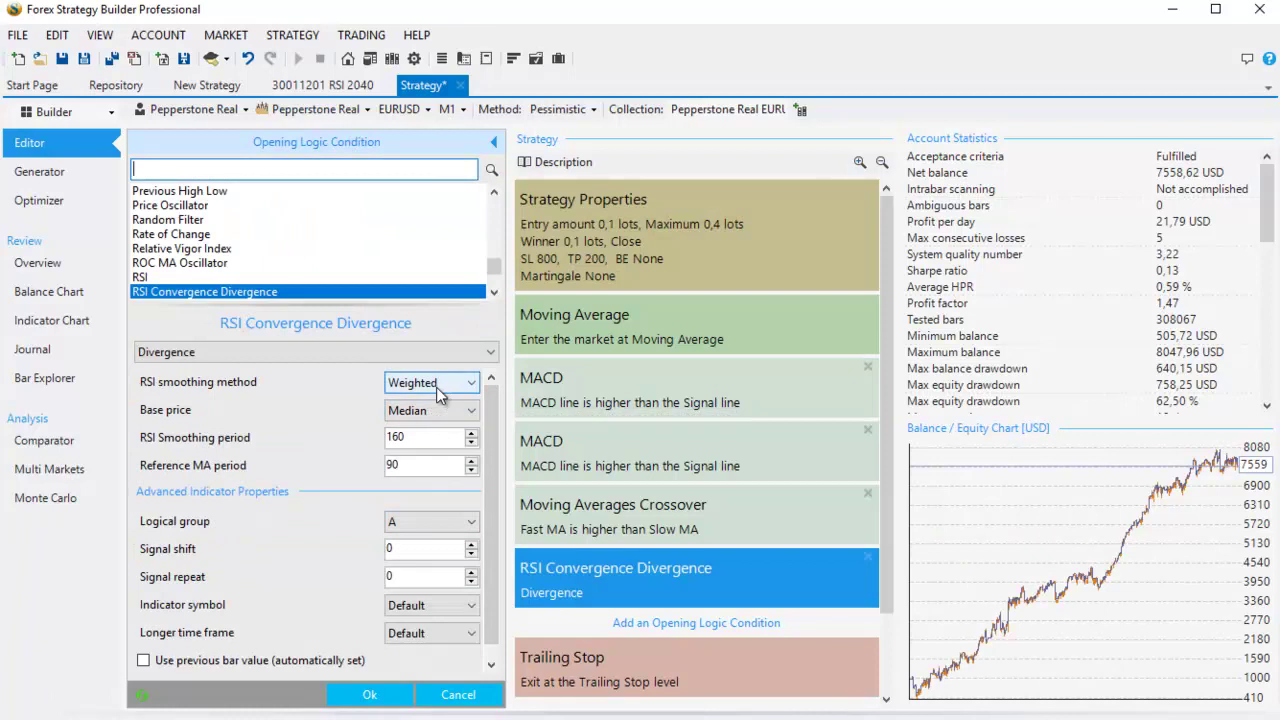
pyautogui.click(436, 390)
pyautogui.click(436, 401)
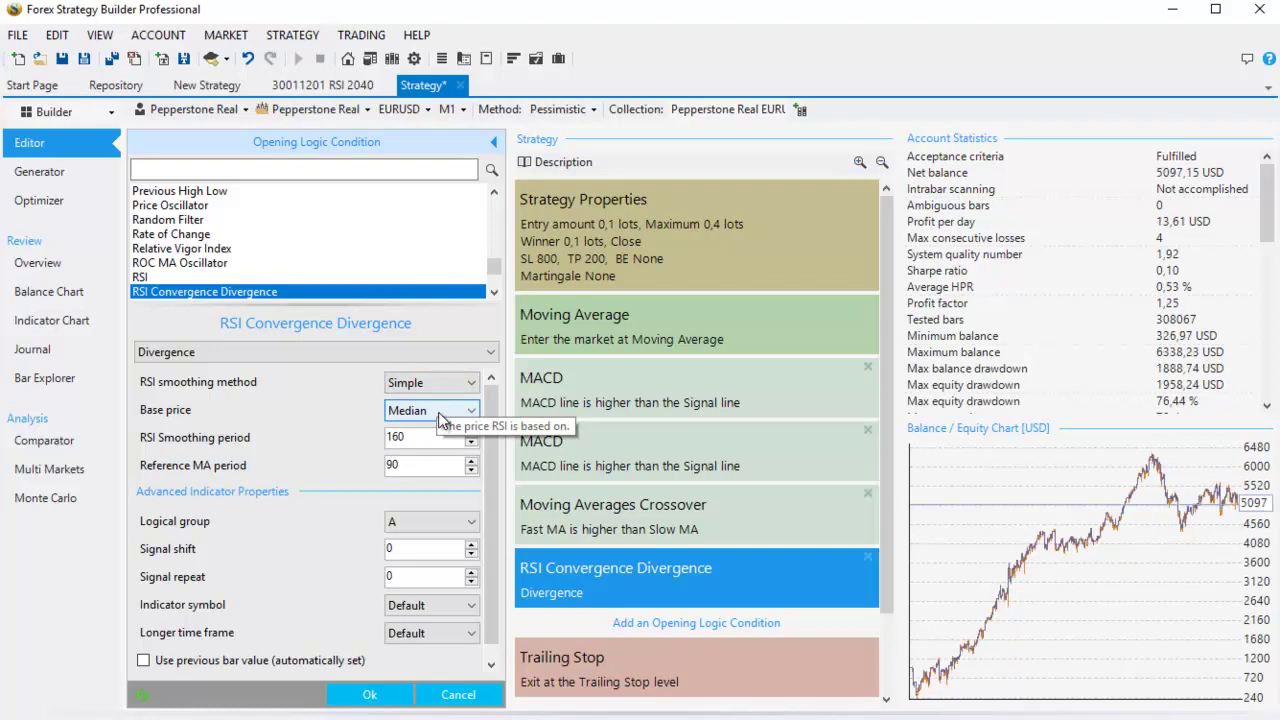
pyautogui.click(440, 413)
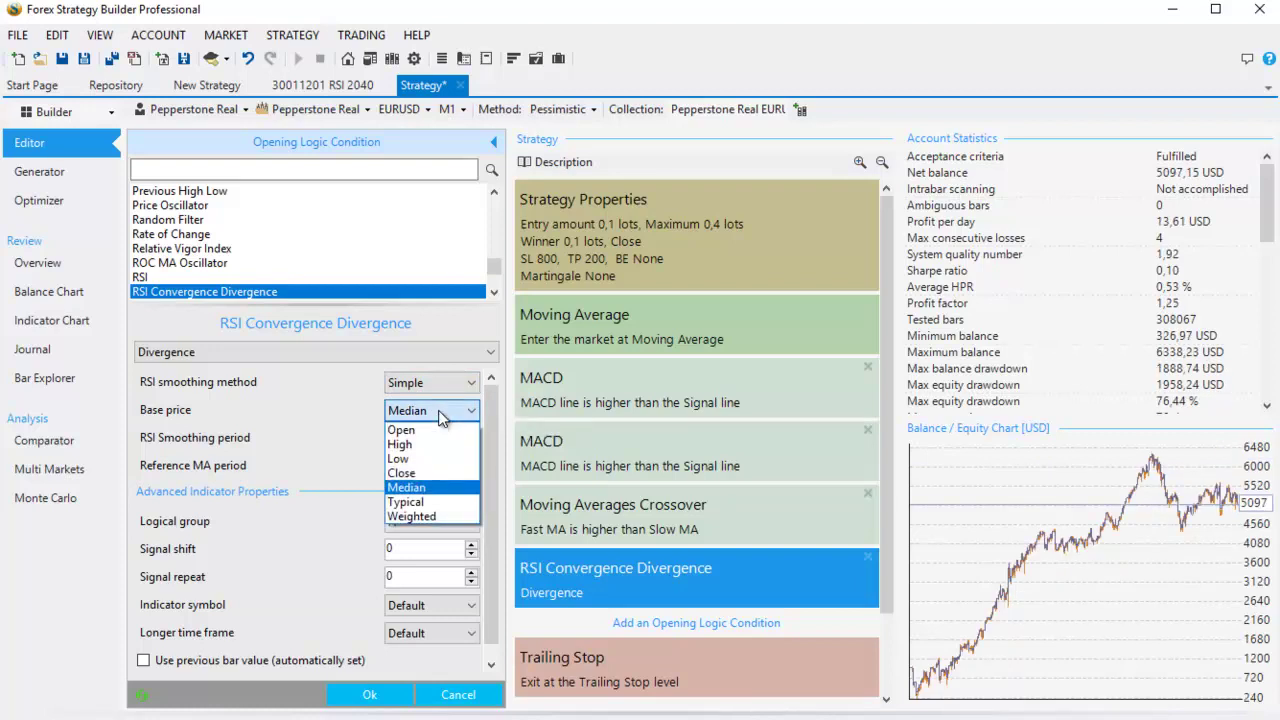
pyautogui.click(444, 476)
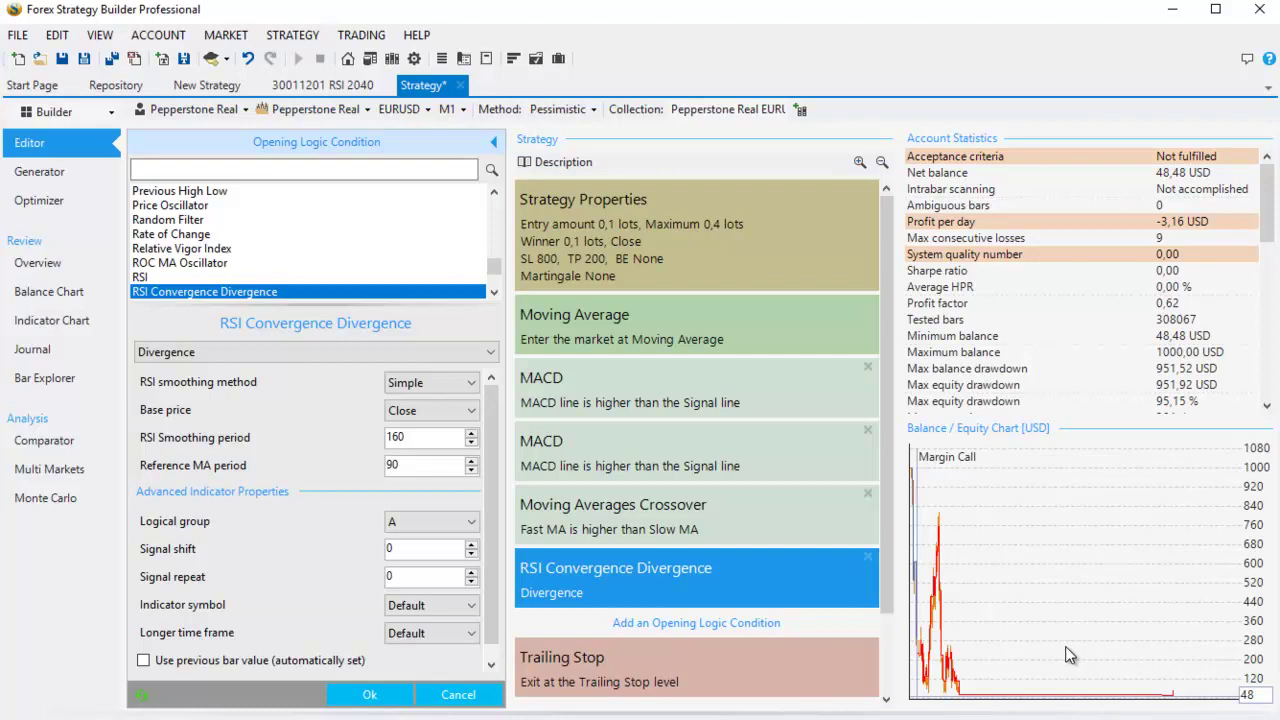
# Set the optimization step of the RSI Smoothing period and the Reference MA period to 10 in the Optimizer
pyautogui.click(40, 201)
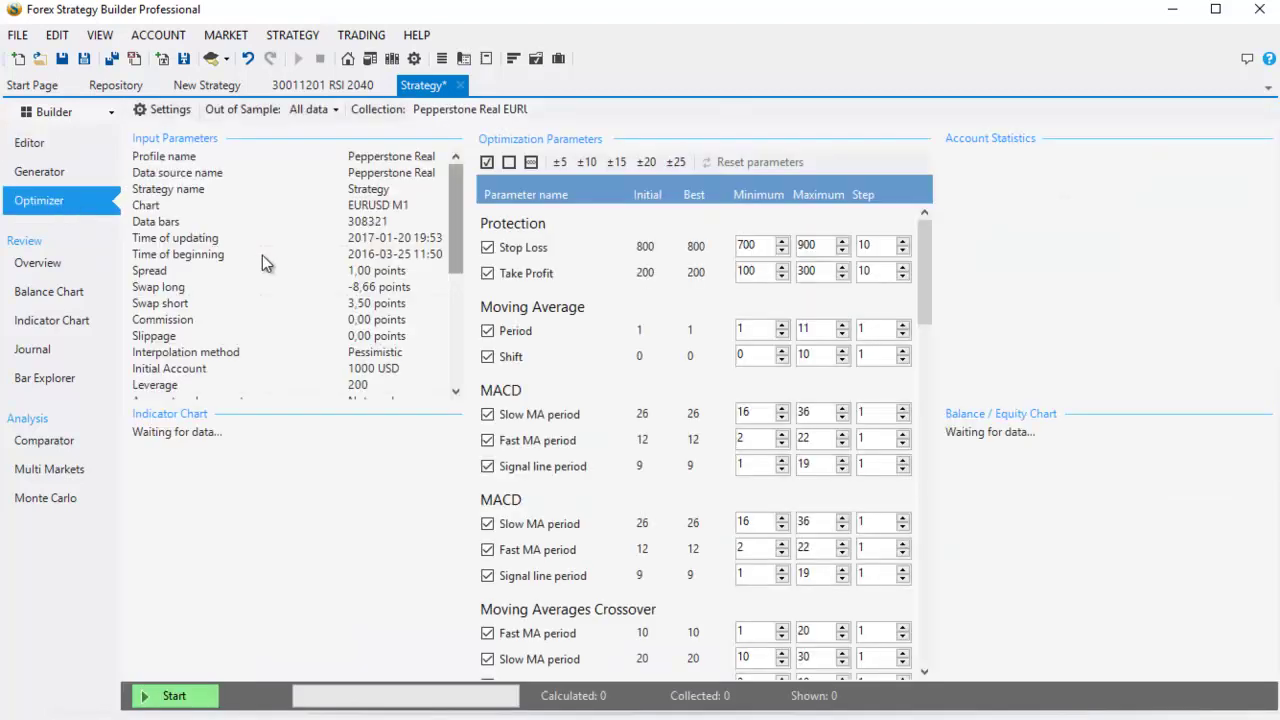
pyautogui.moveTo(924, 303); pyautogui.dragTo(917, 609)
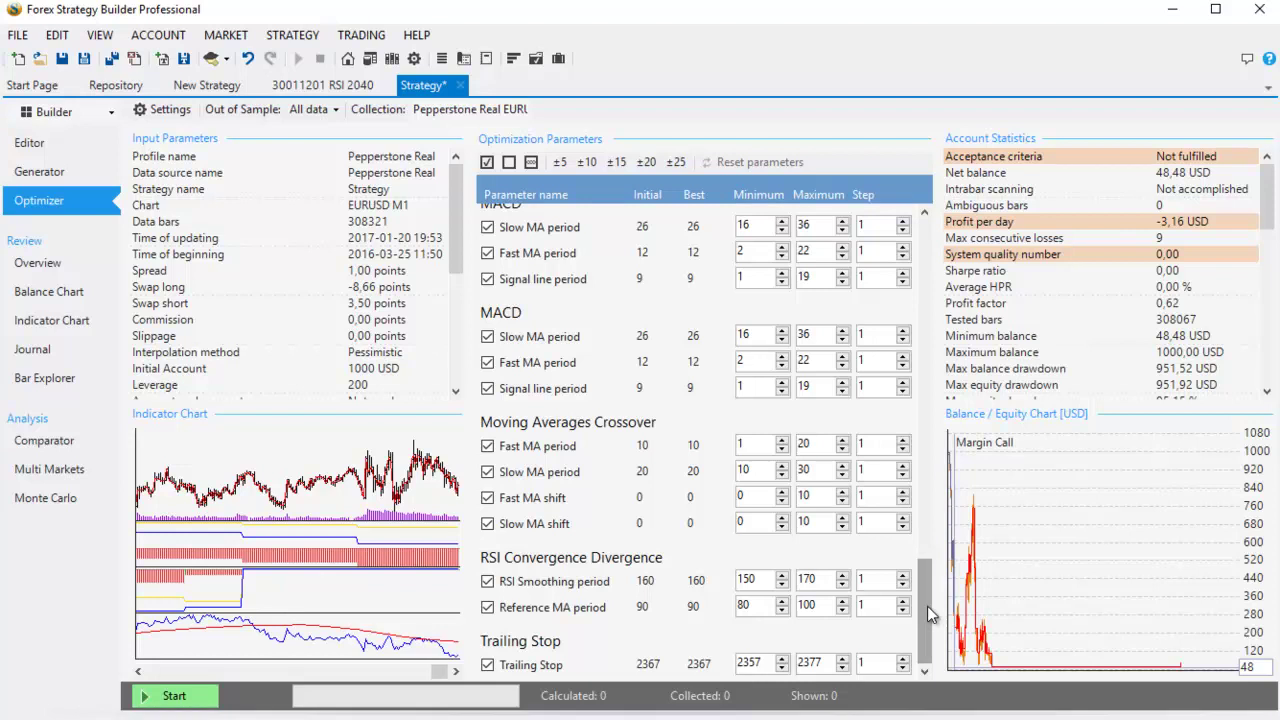
pyautogui.click(874, 580)
pyautogui.write('0')
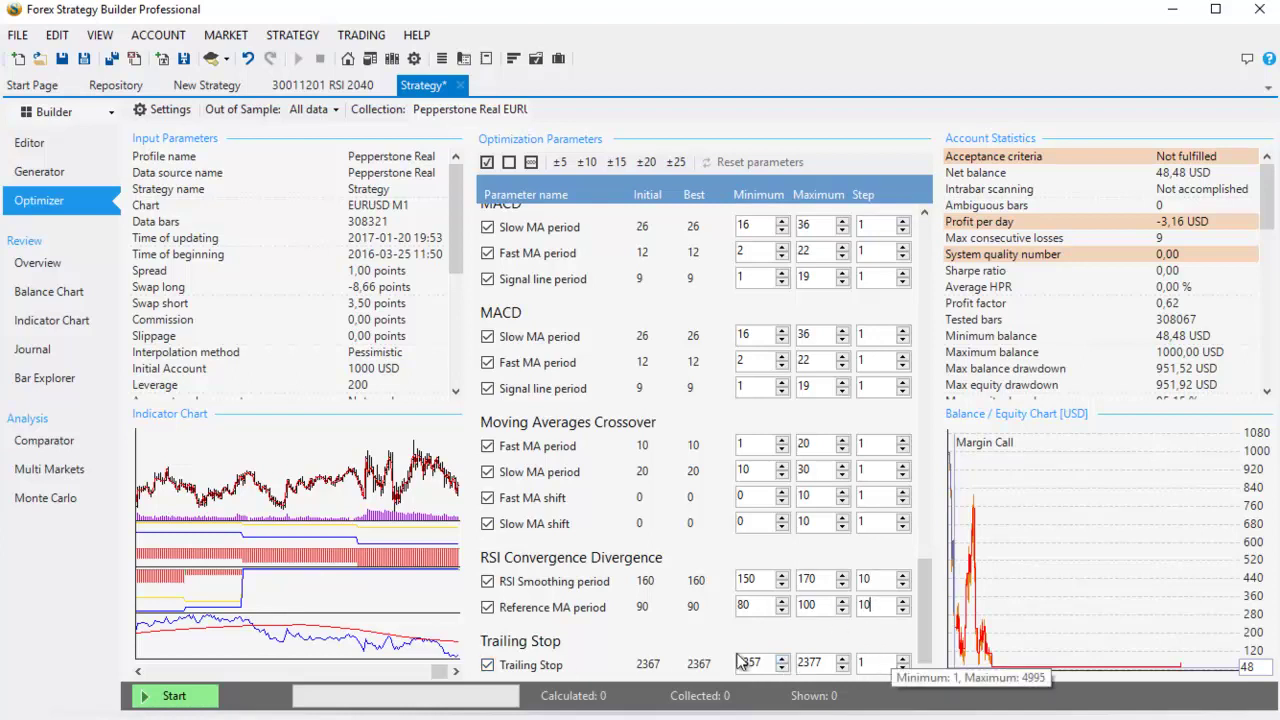
# Return to the strategy editor and set the Trailing Stop closing point's value to 2000
pyautogui.click(40, 143)
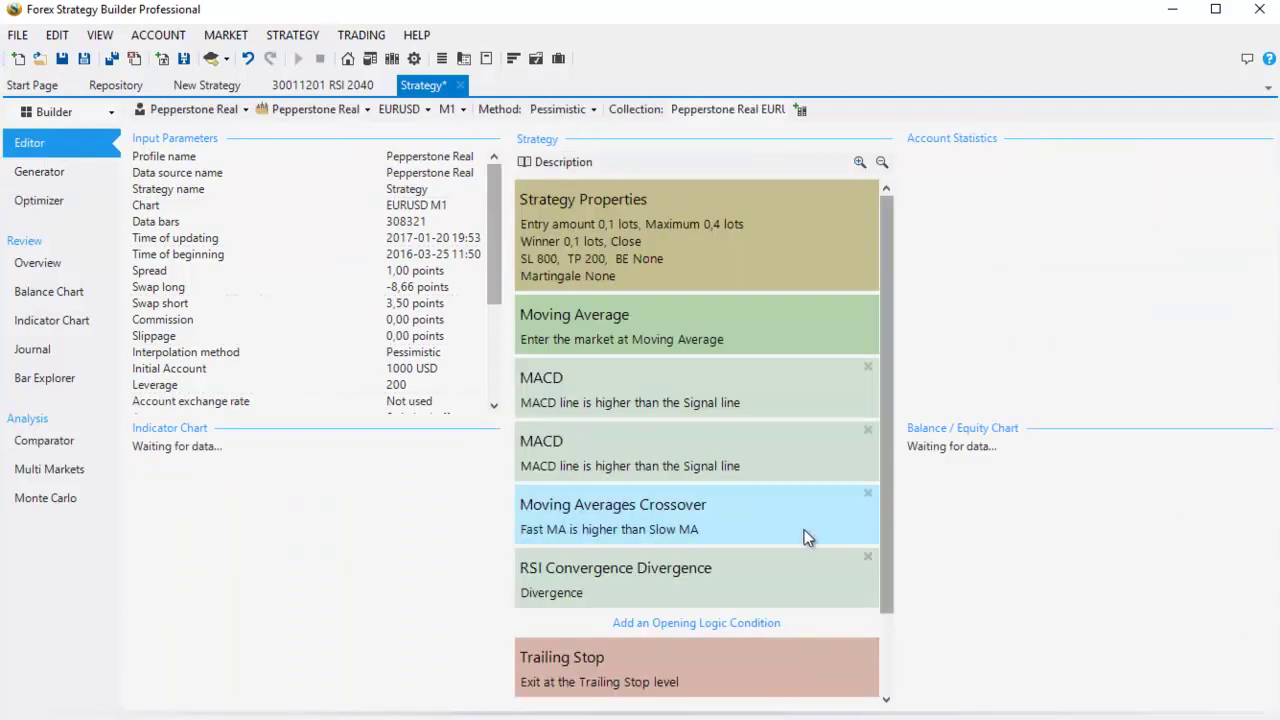
pyautogui.click(735, 655)
pyautogui.moveTo(430, 409); pyautogui.dragTo(360, 417)
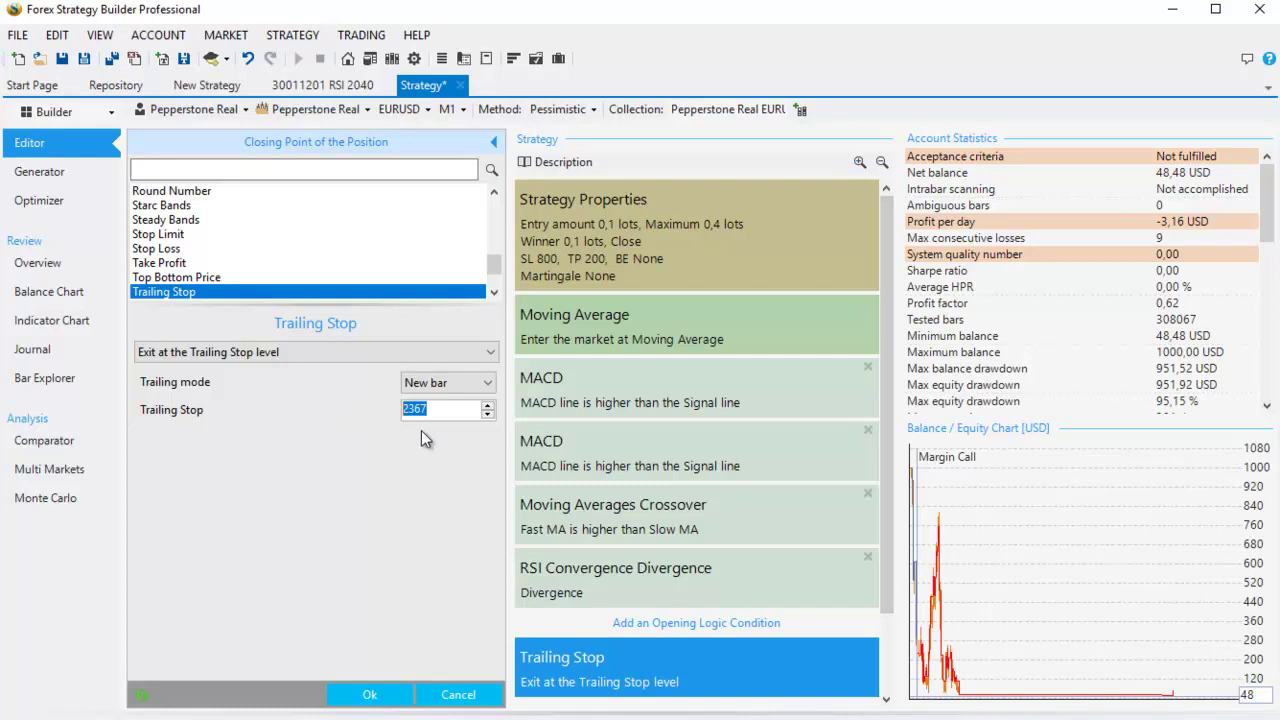
pyautogui.write('2000')
# Set the Optimizer steps to 100 for the Trailing Stop and 10 for both RSI Convergence Divergence periods
pyautogui.click(40, 205)
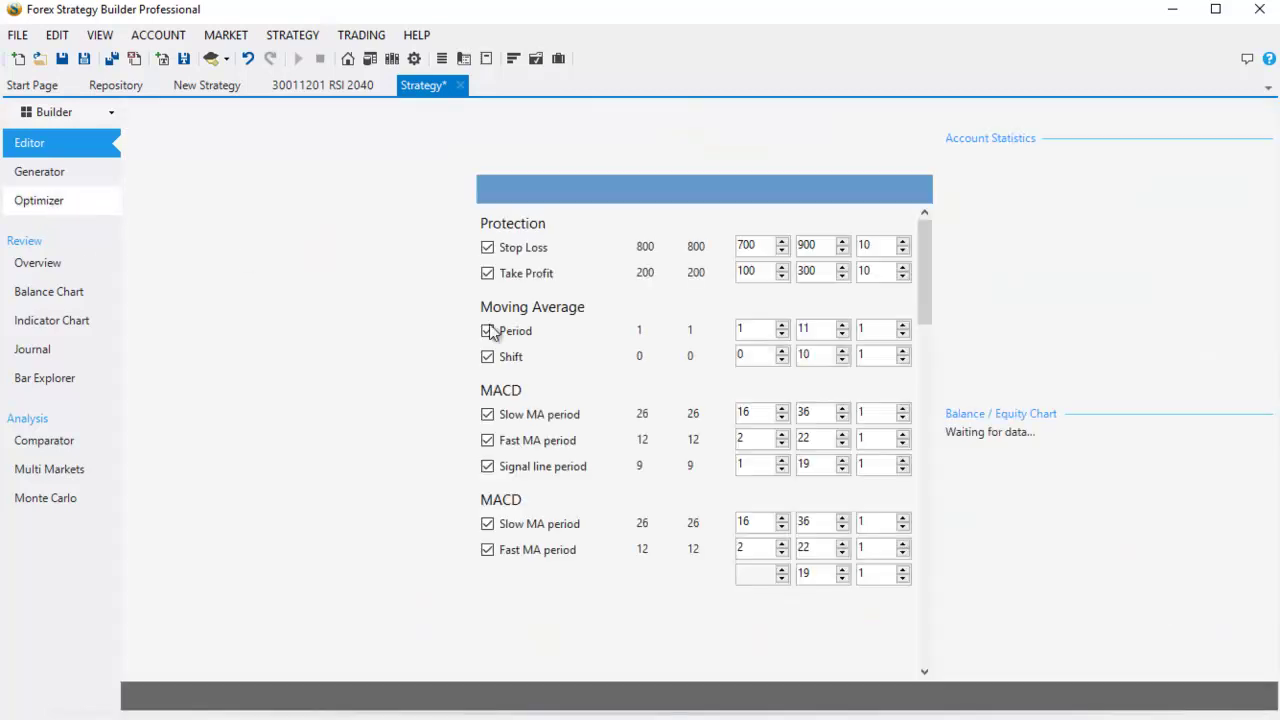
pyautogui.scroll(-5, 925, 309)
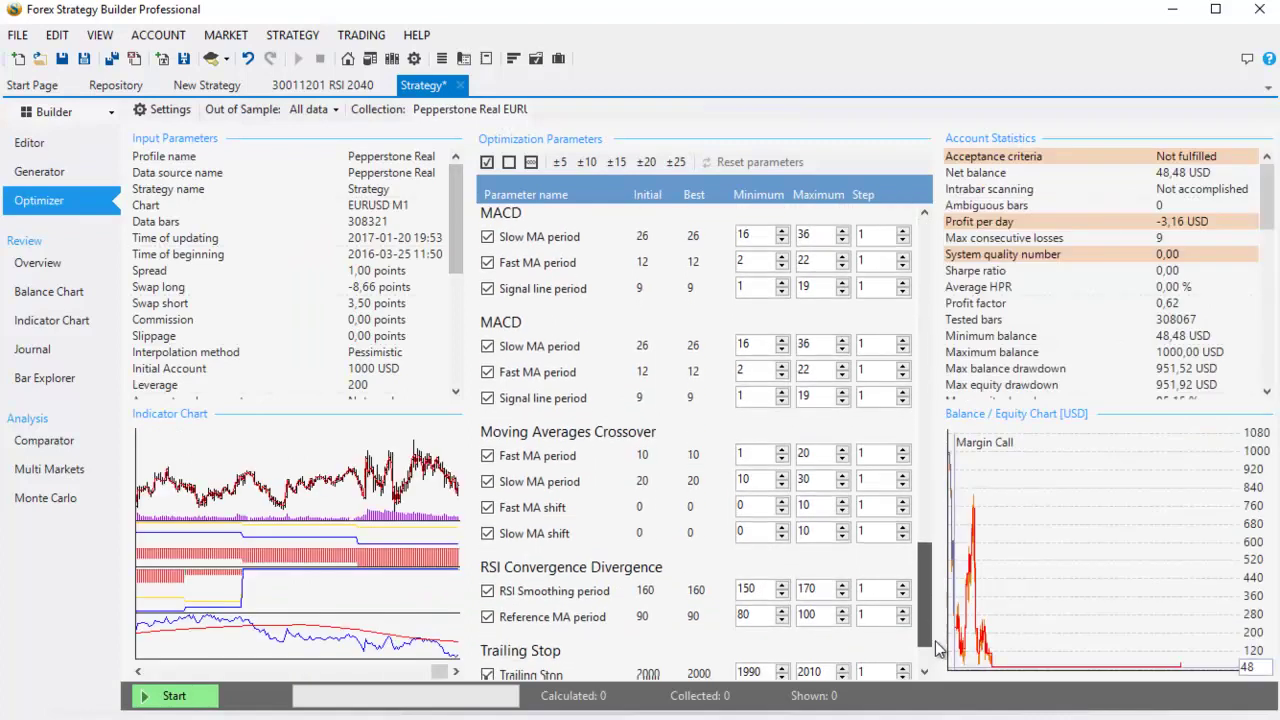
pyautogui.click(879, 657)
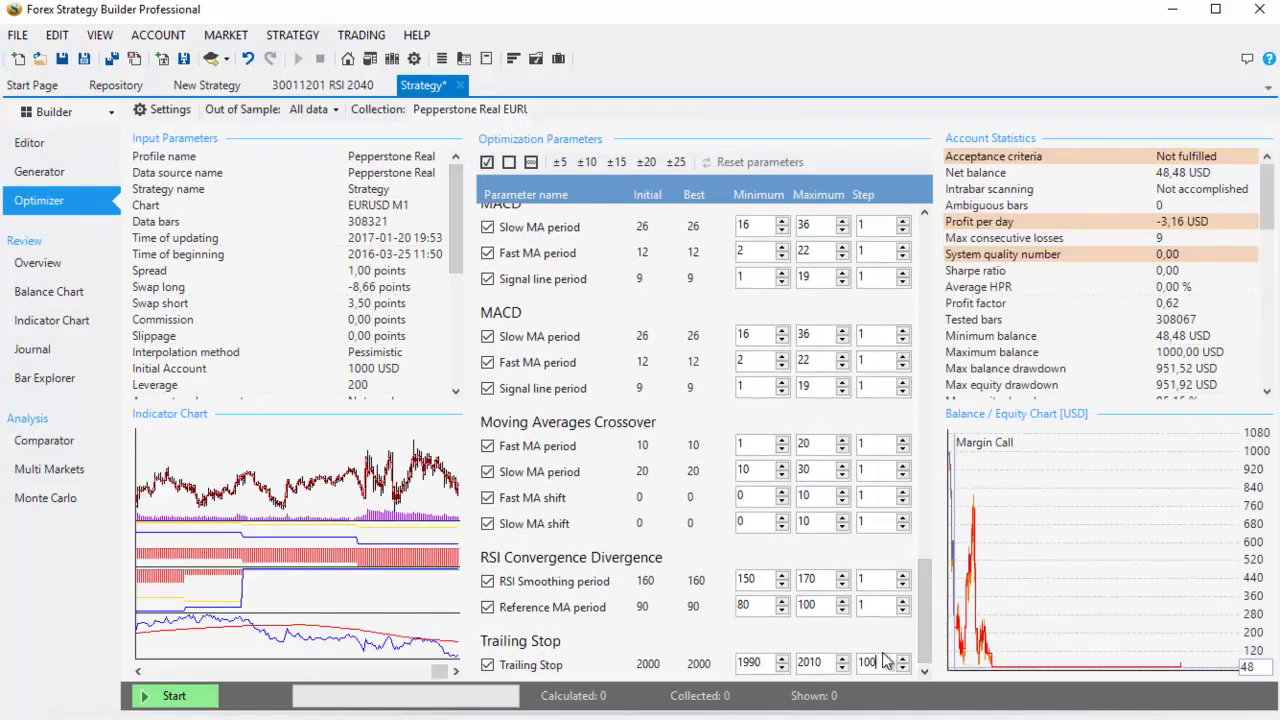
pyautogui.click(867, 580)
# Exclude both Moving Averages Crossover shifts and the Fast MA and Signal line periods of both MACDs from the optimization
pyautogui.click(520, 498)
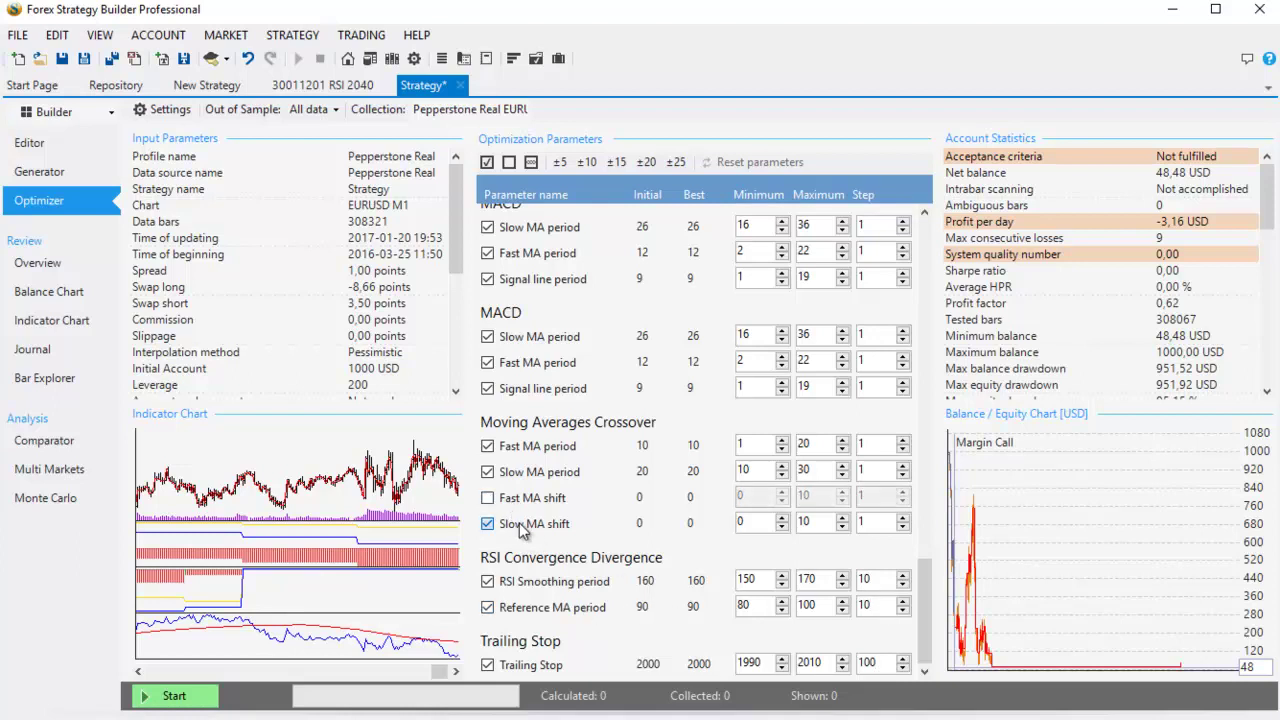
pyautogui.click(519, 522)
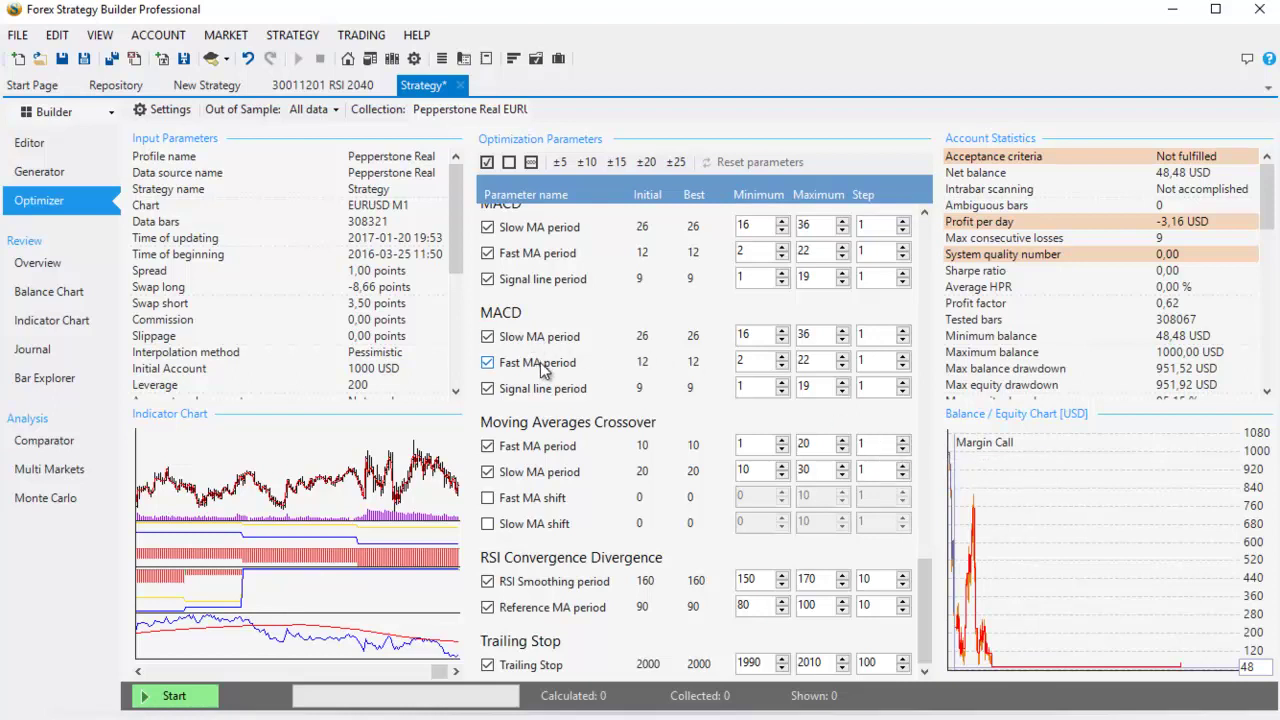
pyautogui.moveTo(923, 568); pyautogui.dragTo(955, 300)
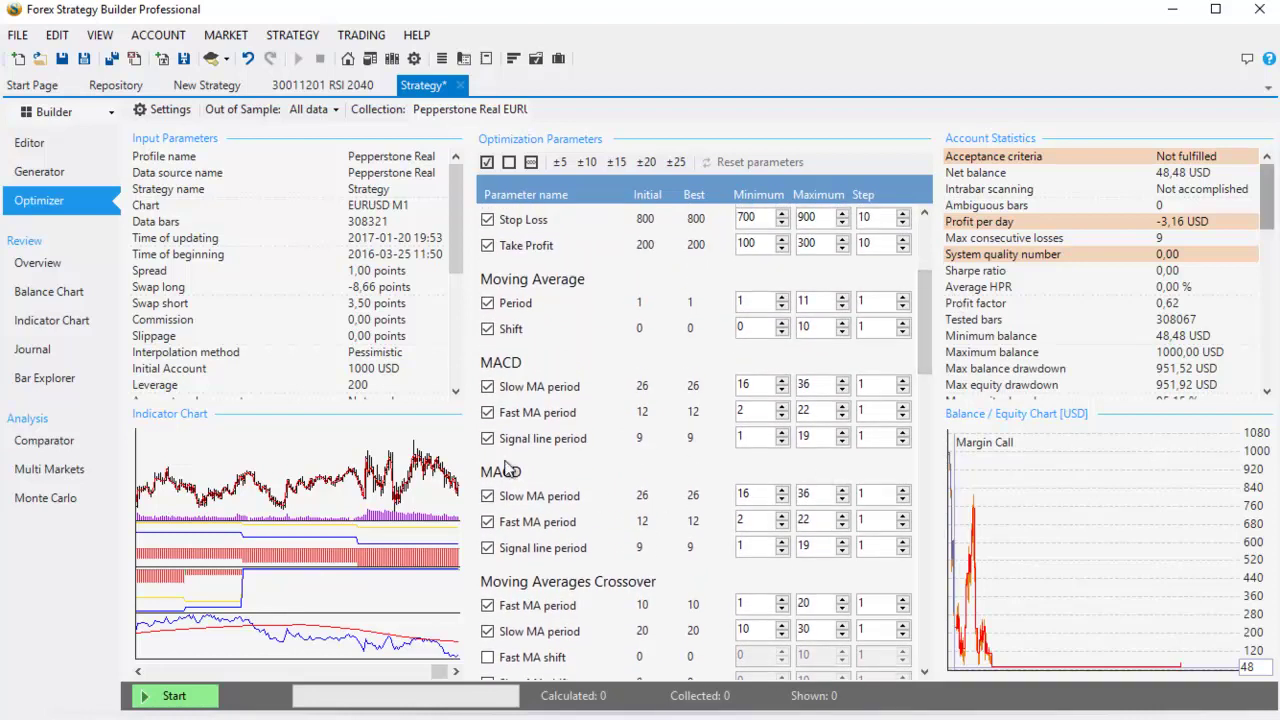
pyautogui.click(502, 418)
pyautogui.click(510, 440)
pyautogui.click(532, 522)
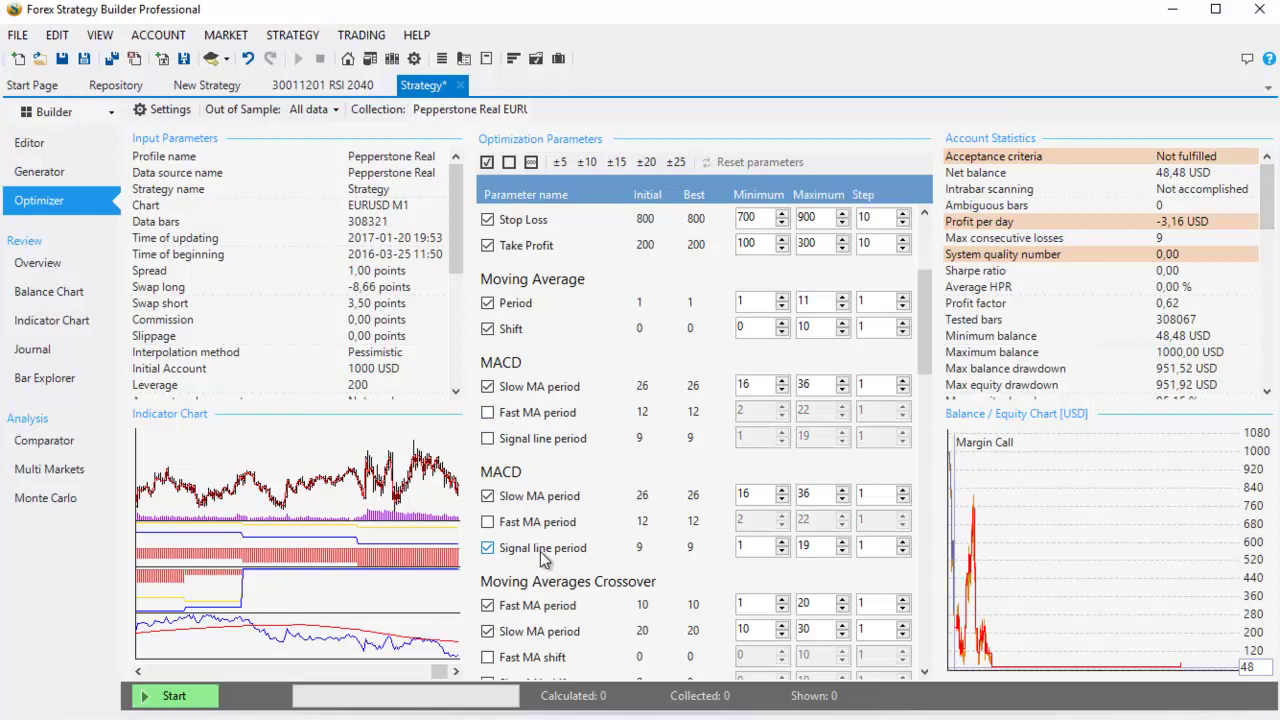
pyautogui.click(533, 547)
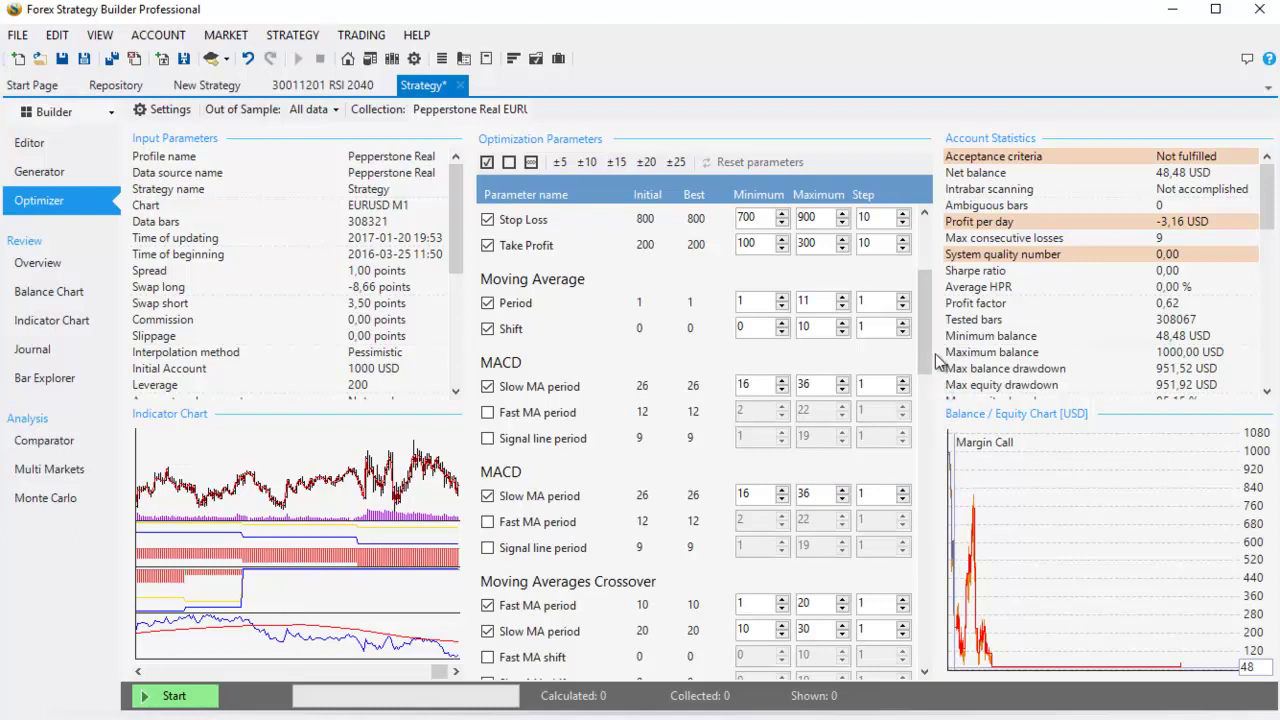
# Exclude the Moving Average shift from the optimization and set the Stop Loss and Take Profit steps to 100
pyautogui.moveTo(924, 348); pyautogui.dragTo(960, 270)
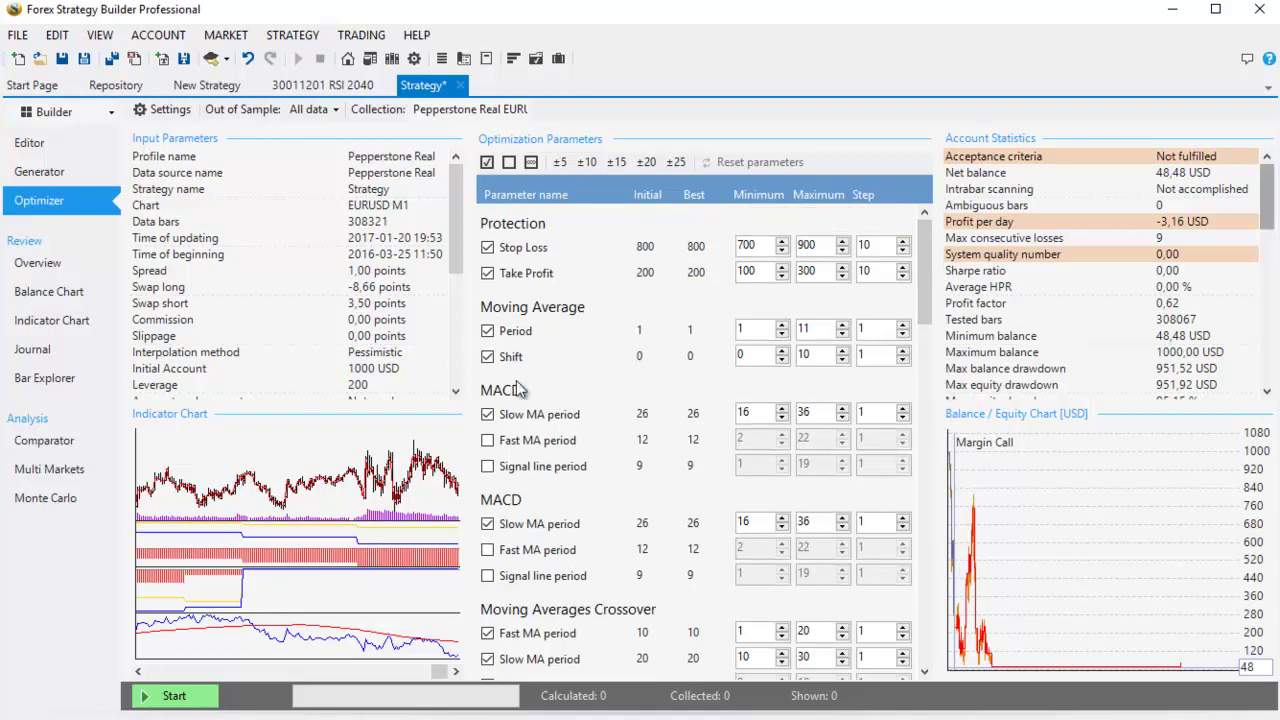
pyautogui.click(505, 357)
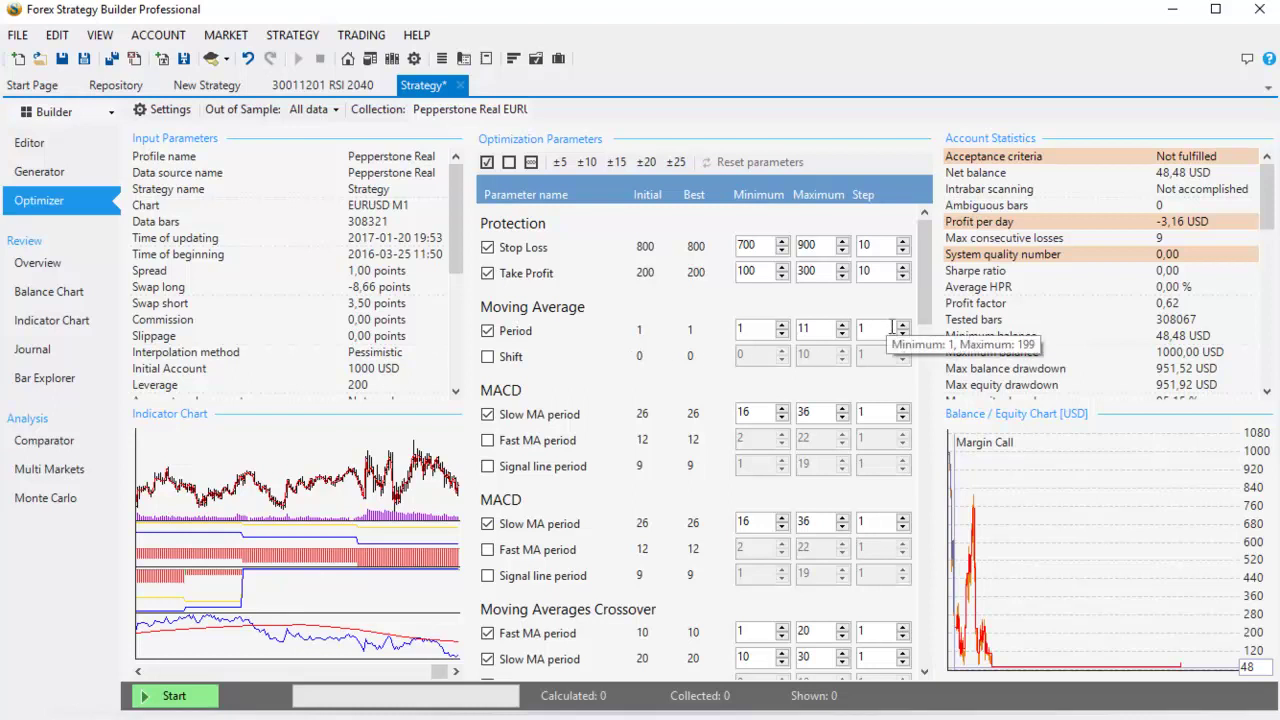
pyautogui.click(882, 248)
pyautogui.write('0')
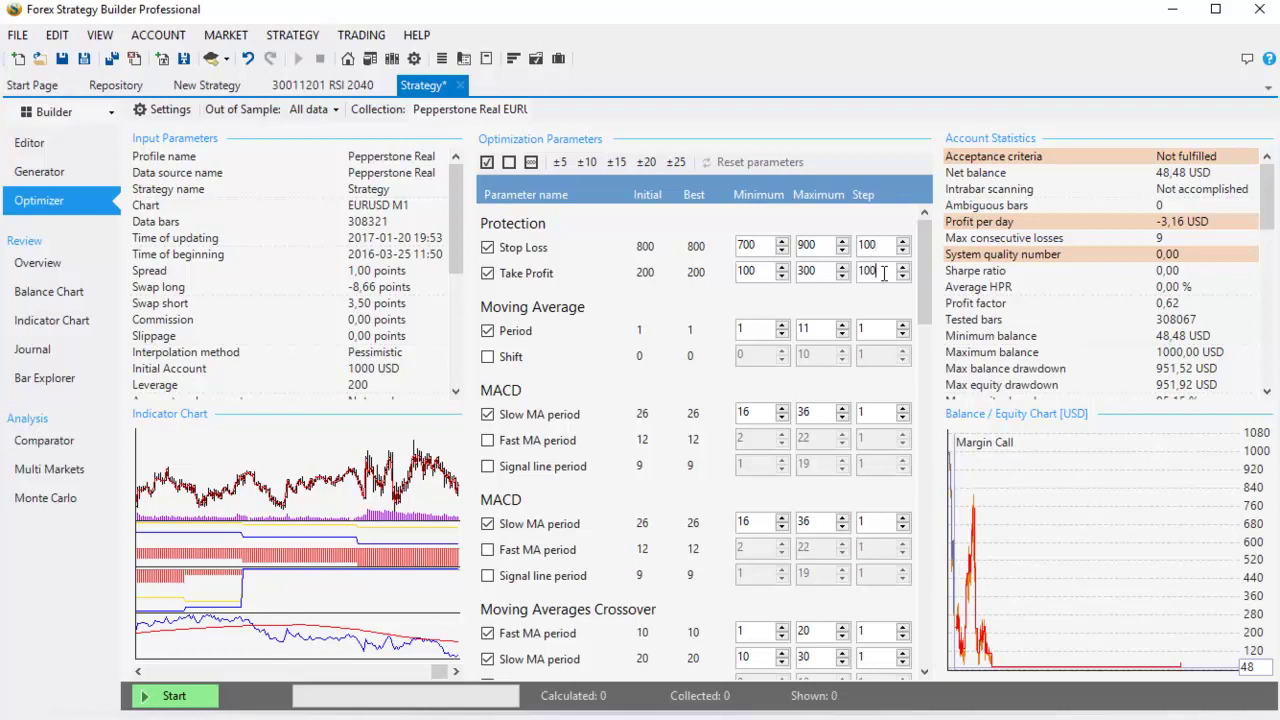
# Apply the ±20 range to the parameters, then limit the Stop Loss to 500–1000 and the Take Profit to 100–500
pyautogui.click(652, 166)
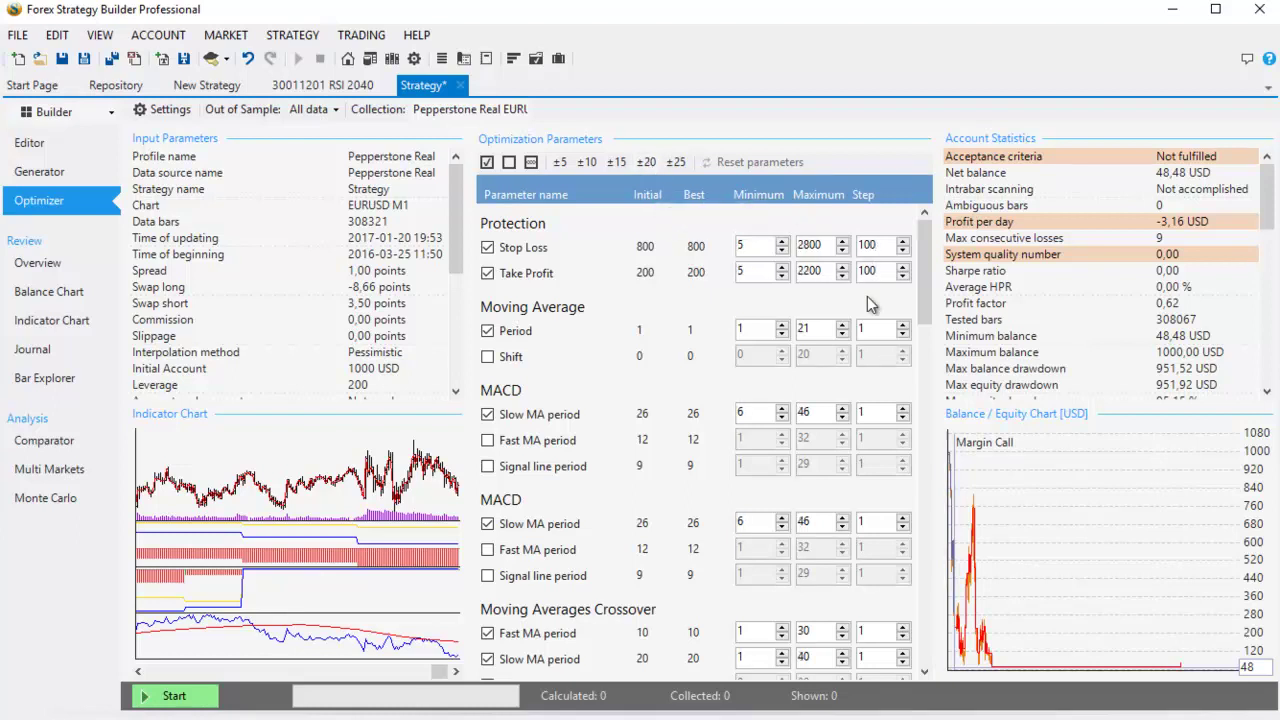
pyautogui.moveTo(751, 249); pyautogui.dragTo(706, 255)
pyautogui.write('100100')
pyautogui.moveTo(822, 247); pyautogui.dragTo(785, 250)
pyautogui.write('1000')
pyautogui.doubleClick(810, 270)
pyautogui.write('1000')
pyautogui.moveTo(743, 245); pyautogui.dragTo(717, 247)
pyautogui.write('5')
pyautogui.moveTo(812, 270); pyautogui.dragTo(798, 271)
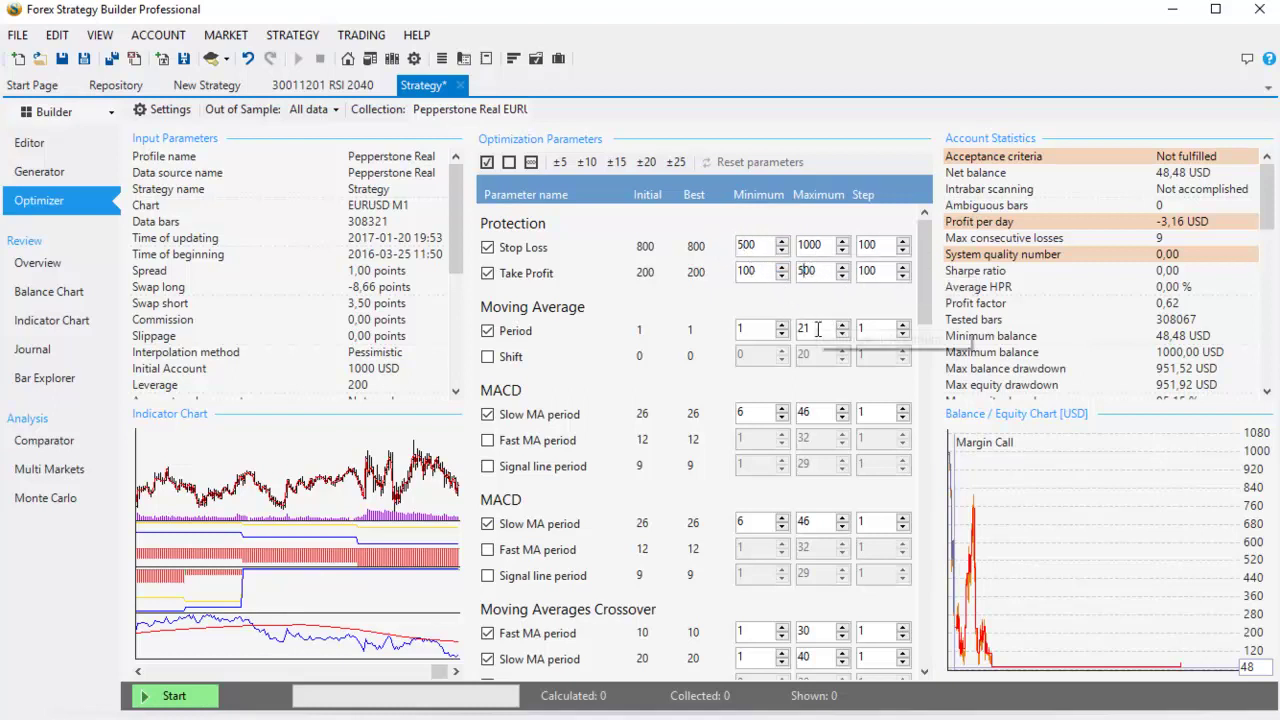
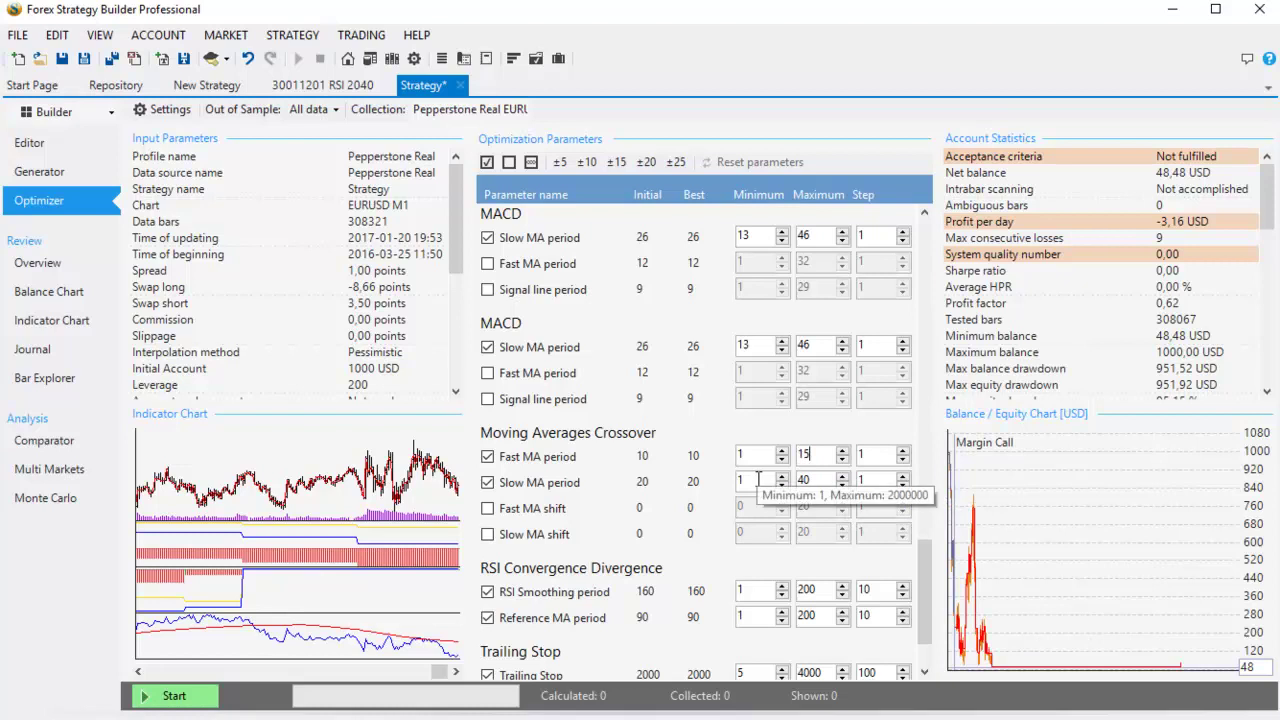
# Set the minimum of the Moving Averages Crossover Slow MA period to 15
pyautogui.click(753, 480)
pyautogui.write('5')
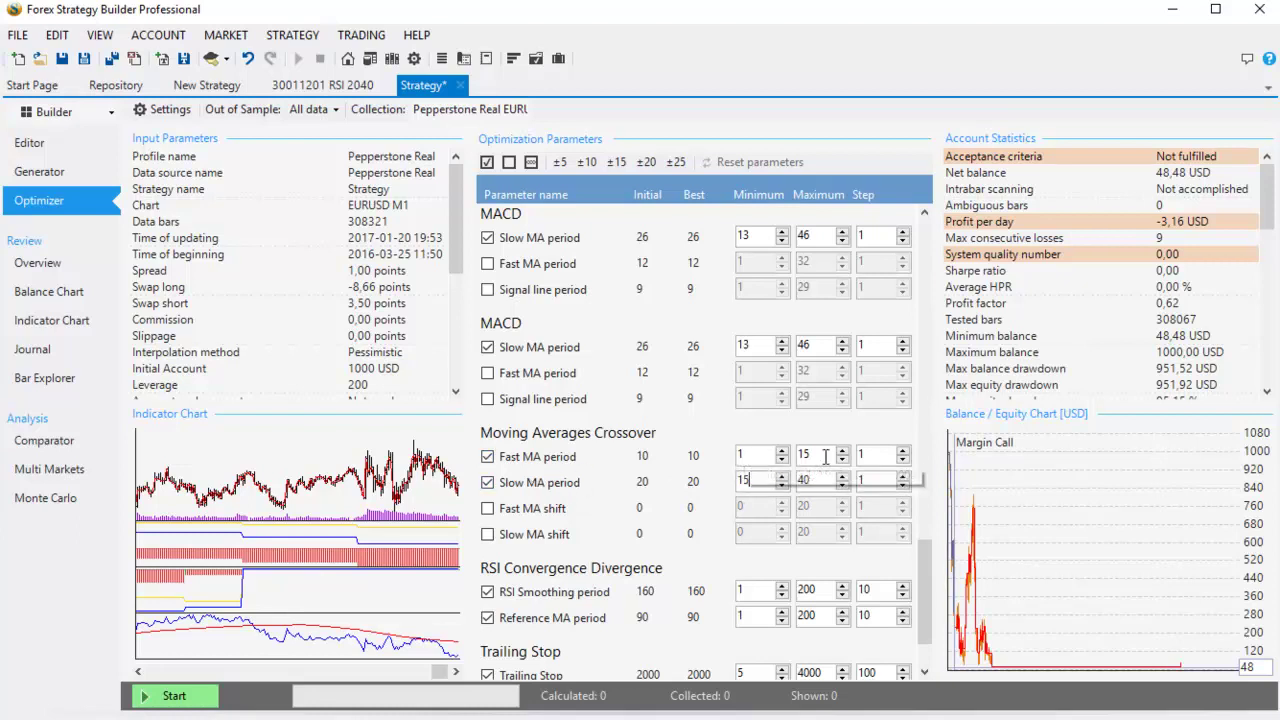
pyautogui.click(763, 482)
# Set the minimum to 10 and the maximum to 200 for the RSI Smoothing period and the Reference MA period
pyautogui.moveTo(930, 580); pyautogui.dragTo(929, 636)
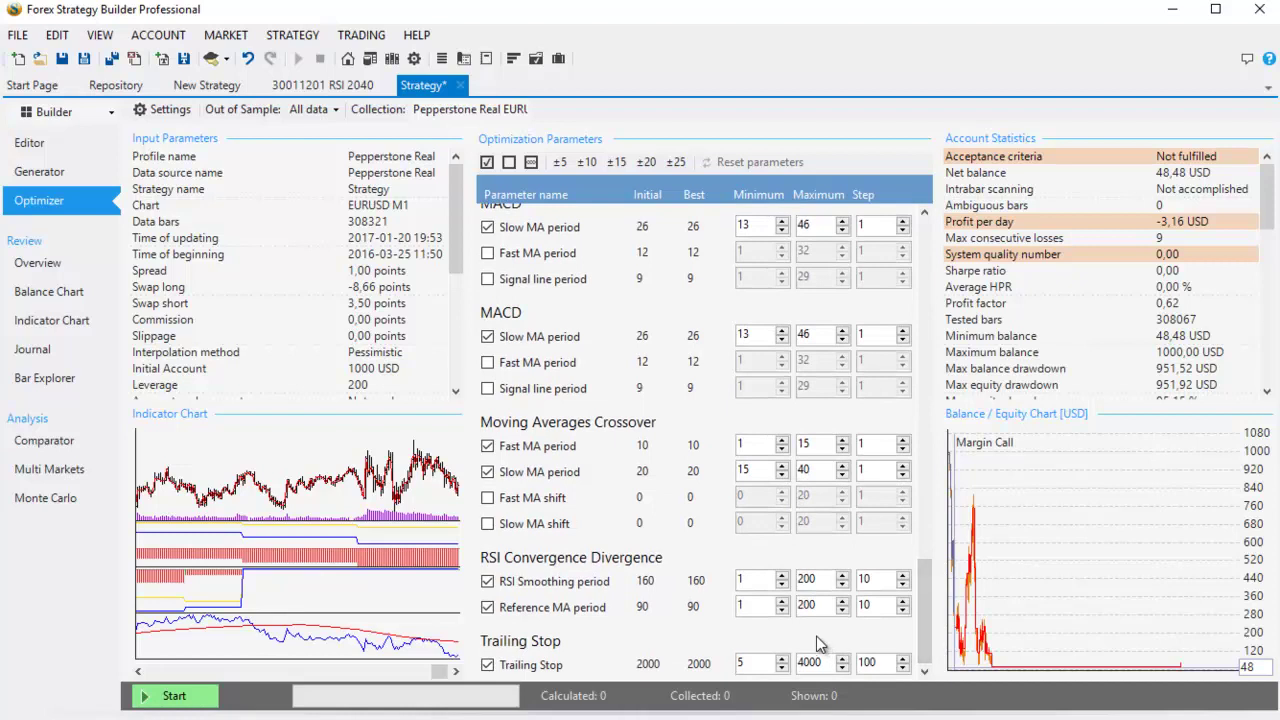
pyautogui.click(760, 607)
pyautogui.write('0')
pyautogui.moveTo(804, 580); pyautogui.dragTo(792, 606)
pyautogui.write('11')
pyautogui.click(778, 605)
pyautogui.click(800, 579)
pyautogui.click(803, 606)
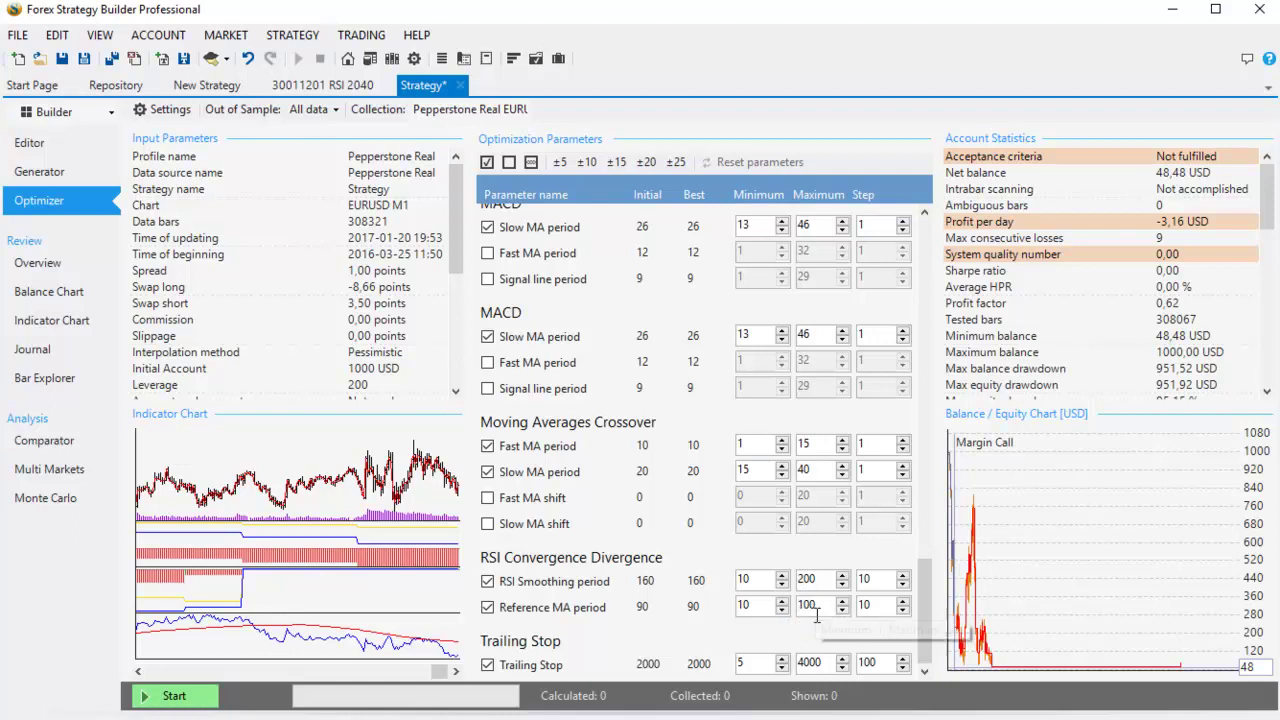
pyautogui.write('2')
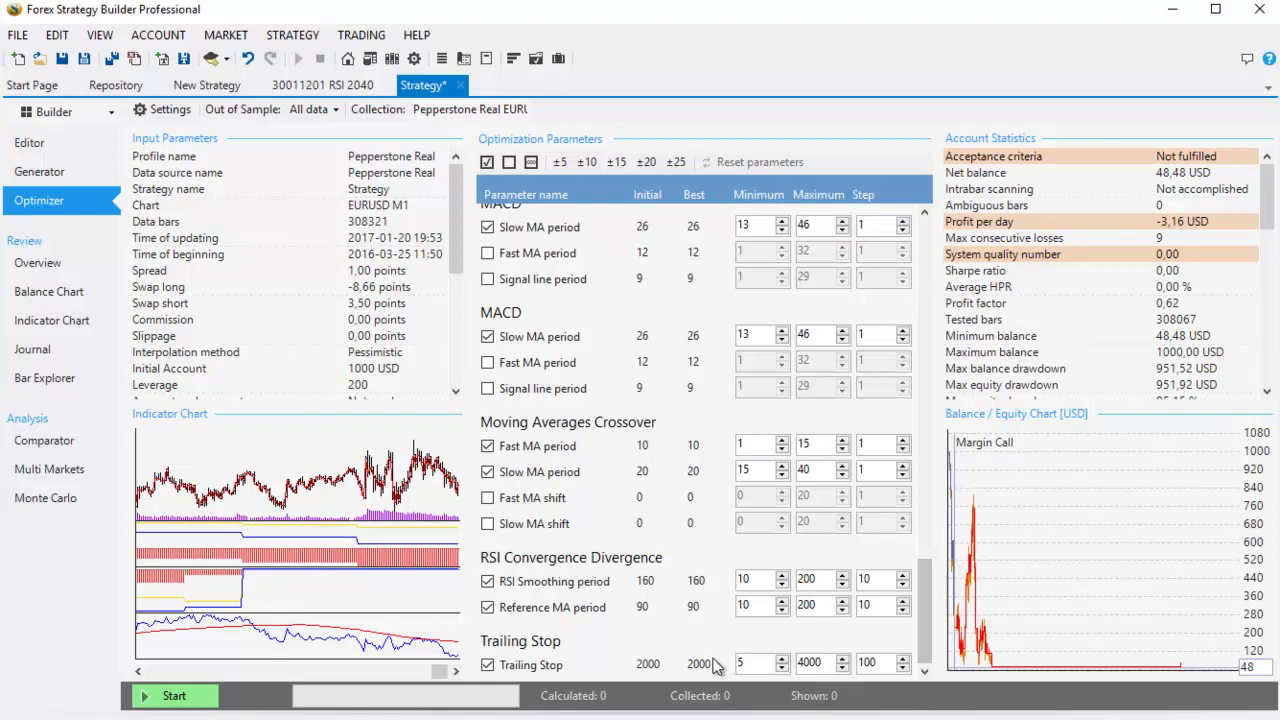
# Set the Trailing Stop range to a minimum of 100 and a maximum of 2000, and start the optimization
pyautogui.click(757, 662)
pyautogui.press('BackSpace')
pyautogui.write('10')
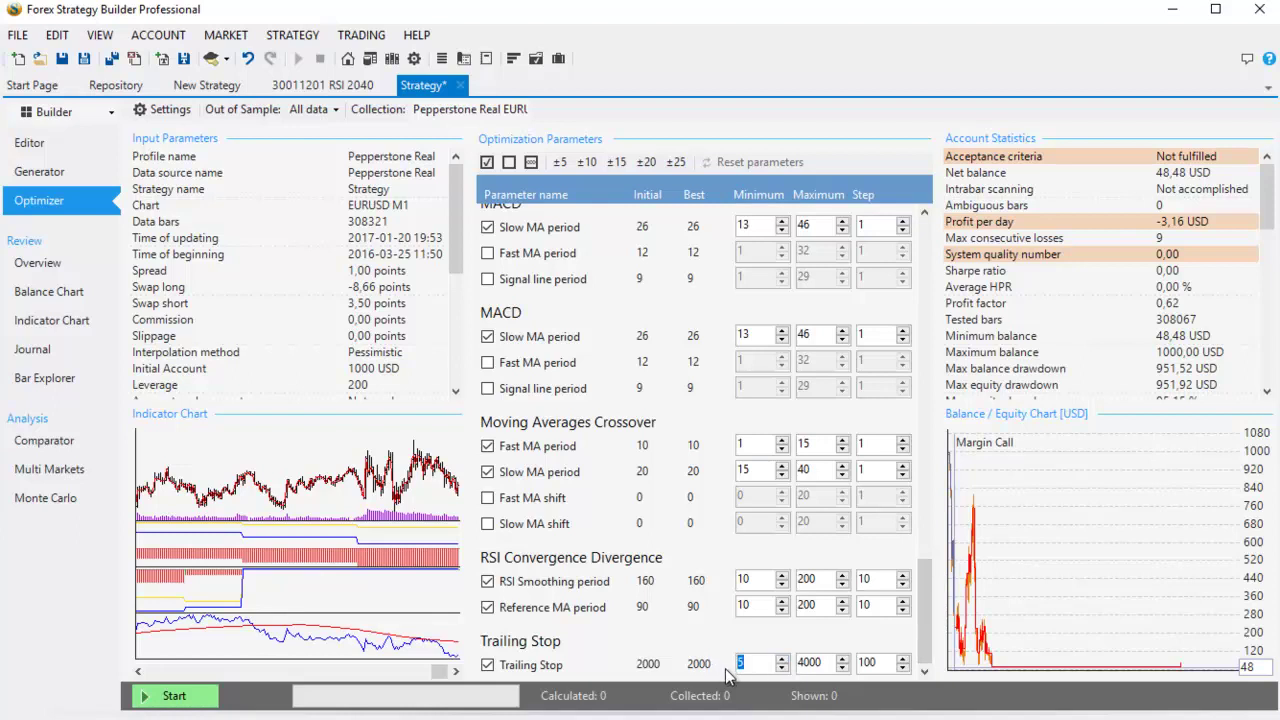
pyautogui.click(810, 663)
pyautogui.press('BackSpace')
pyautogui.press('BackSpace')
pyautogui.write('20')
pyautogui.click(757, 664)
pyautogui.write('0')
pyautogui.click(205, 696)
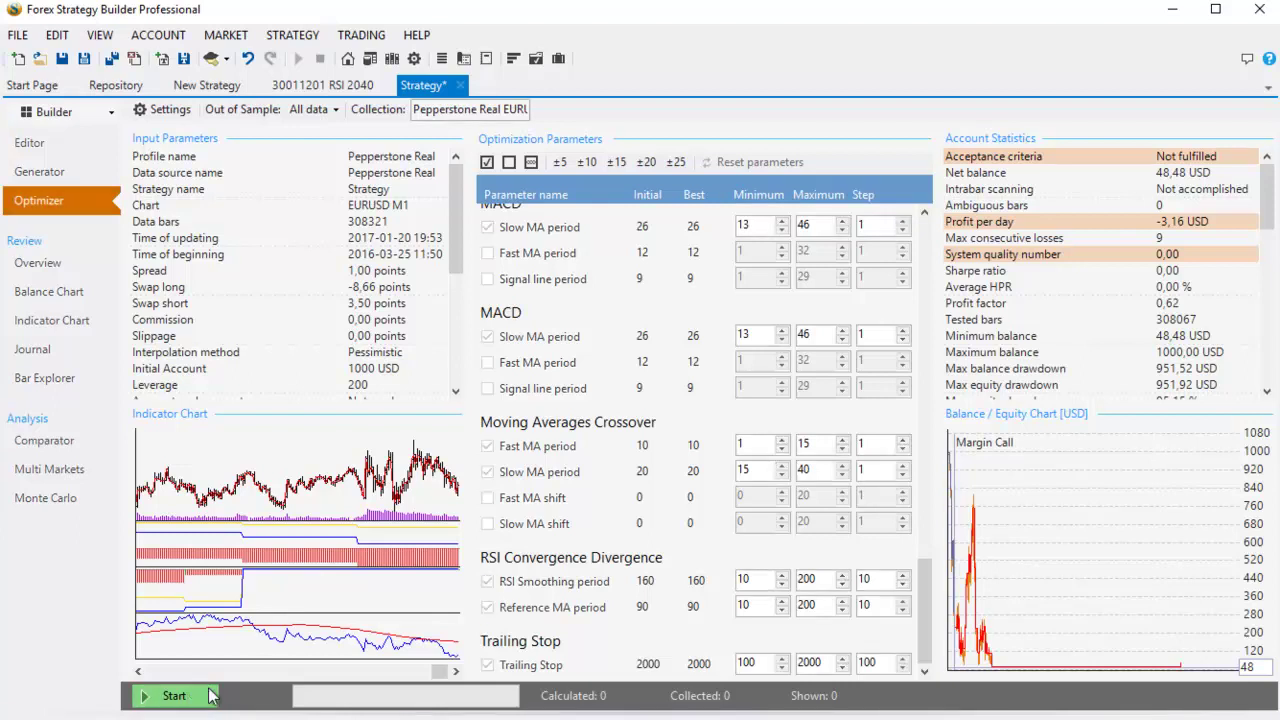
pyautogui.click(210, 696)
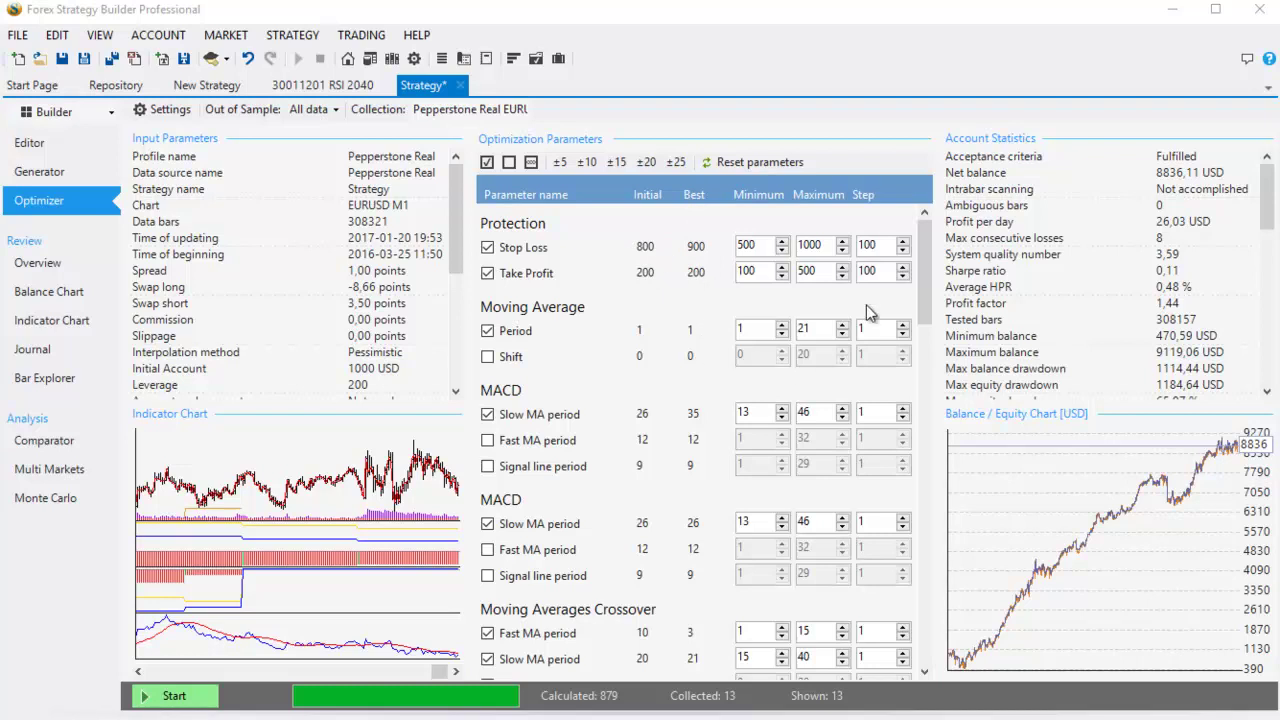
# Review the best values found for all optimized parameters, from the protection settings to the Trailing Stop
pyautogui.moveTo(917, 256); pyautogui.dragTo(926, 580)
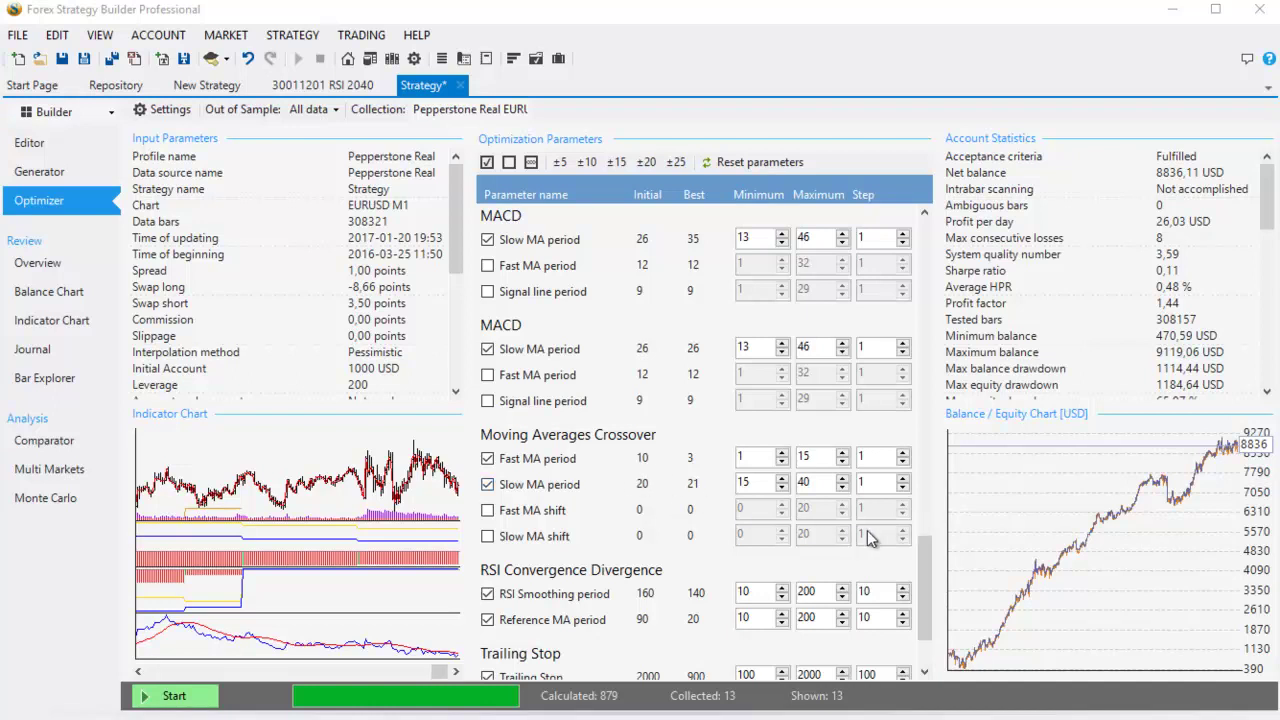
pyautogui.moveTo(926, 574); pyautogui.dragTo(926, 617)
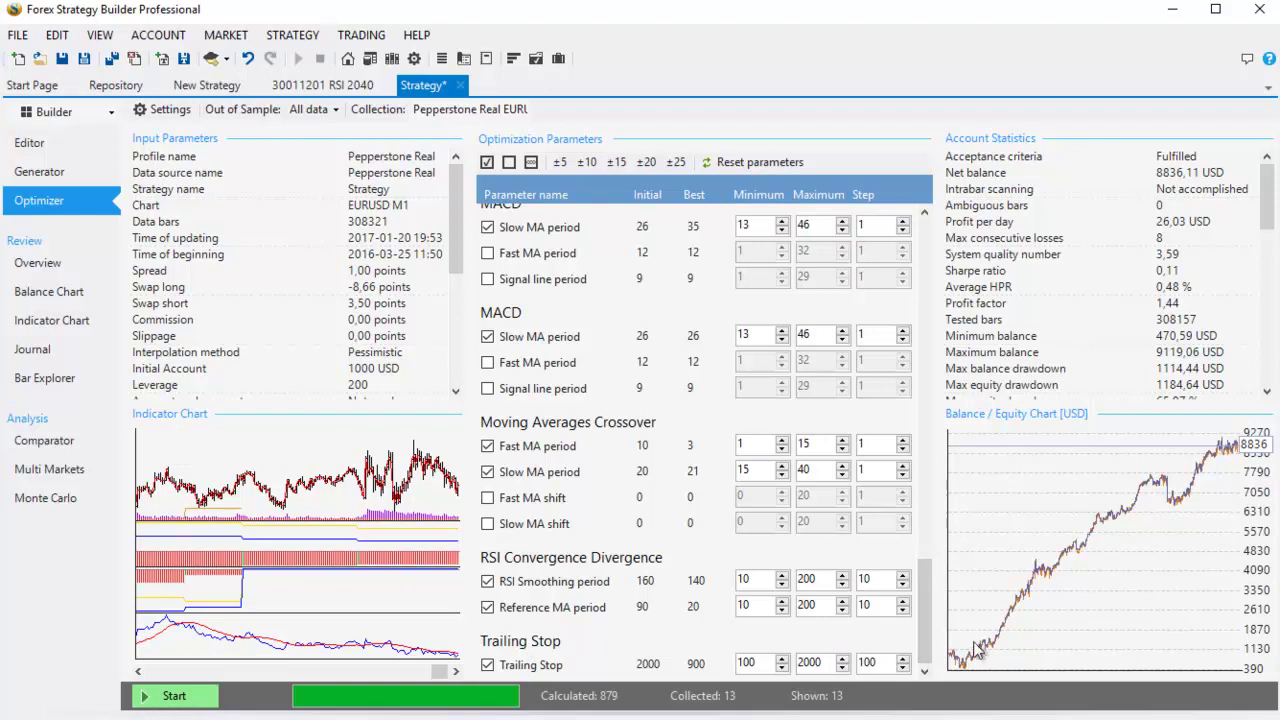
pyautogui.moveTo(926, 632); pyautogui.dragTo(976, 290)
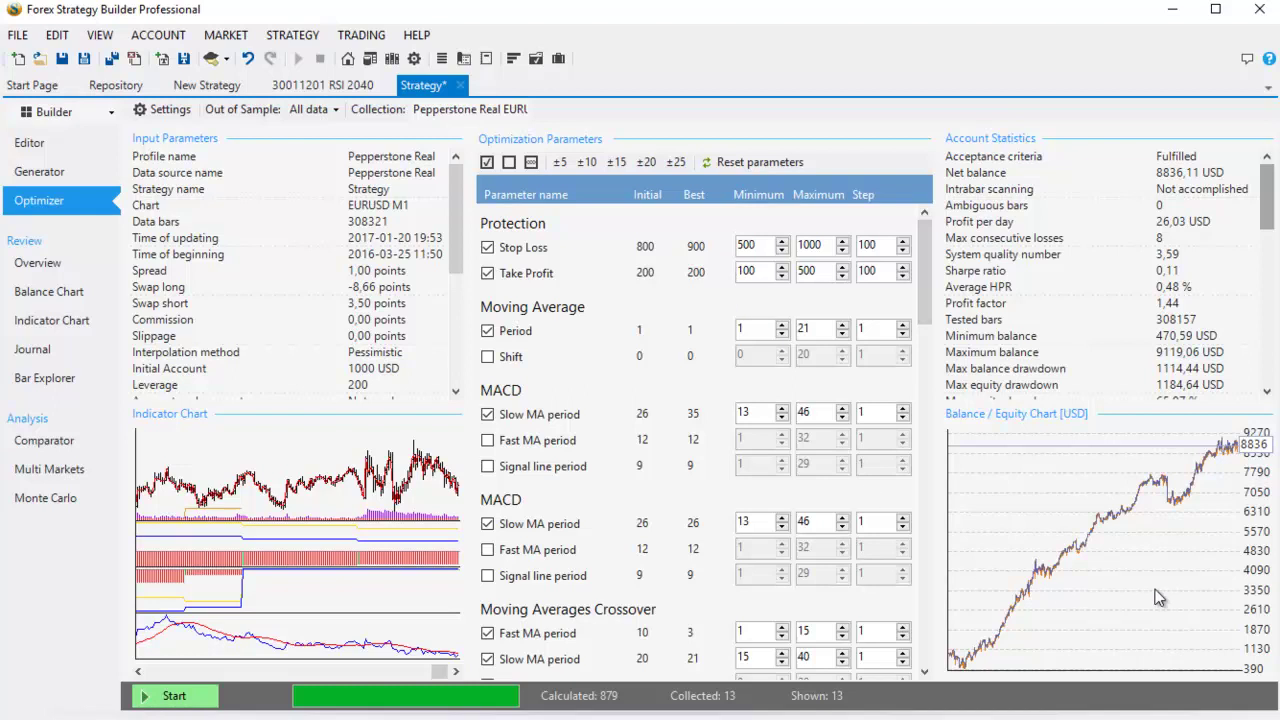
# Open the optimized strategy in the editor and examine its RSI Convergence Divergence parameters and account statistics
pyautogui.click(42, 140)
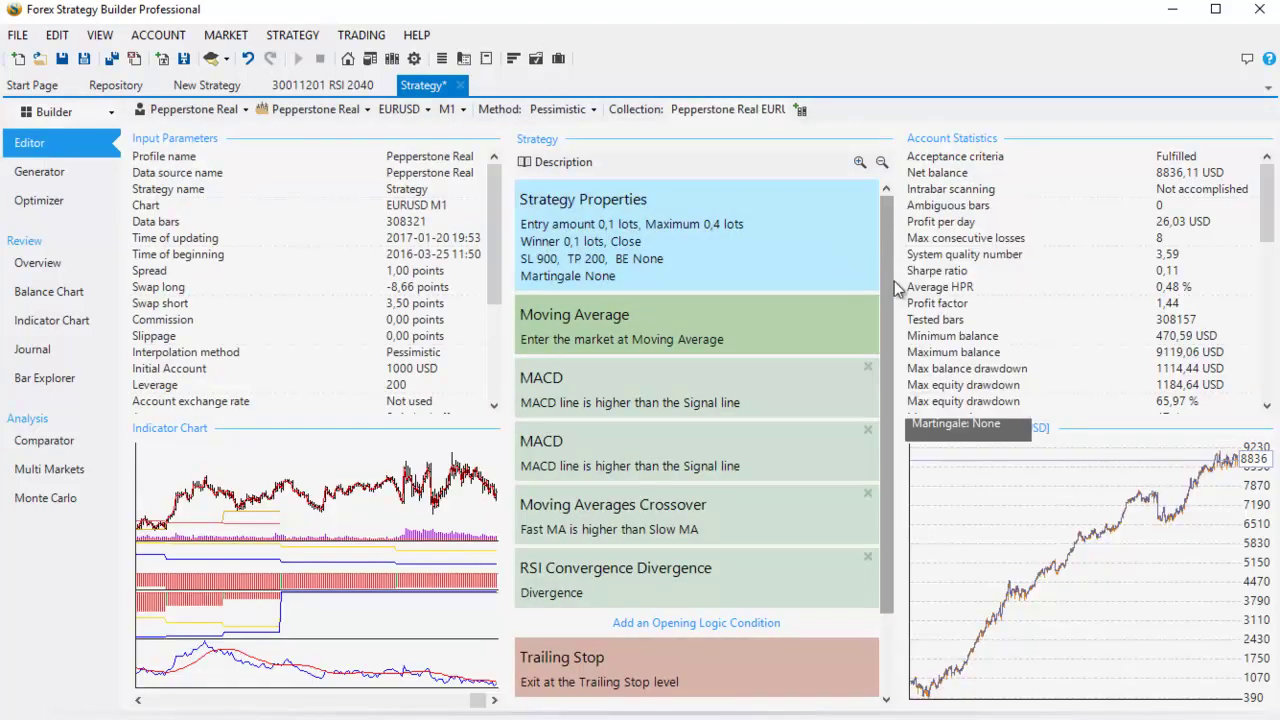
pyautogui.moveTo(889, 293); pyautogui.dragTo(902, 372)
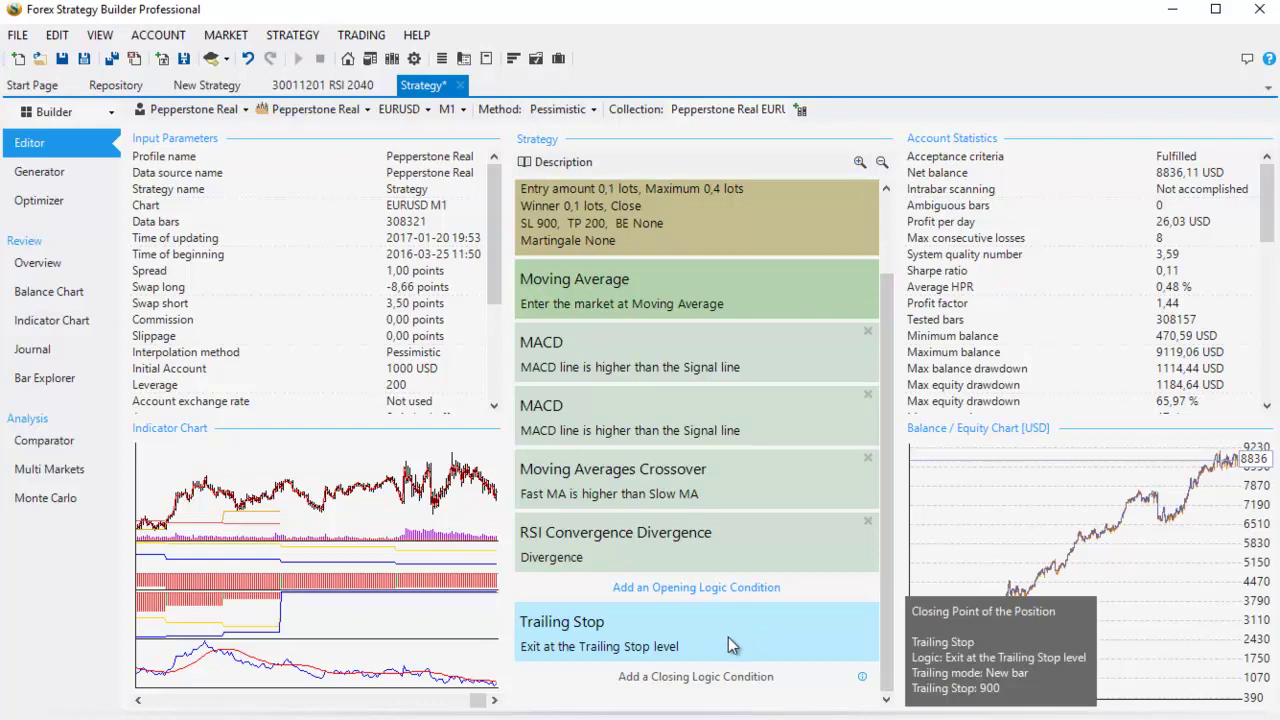
pyautogui.click(694, 547)
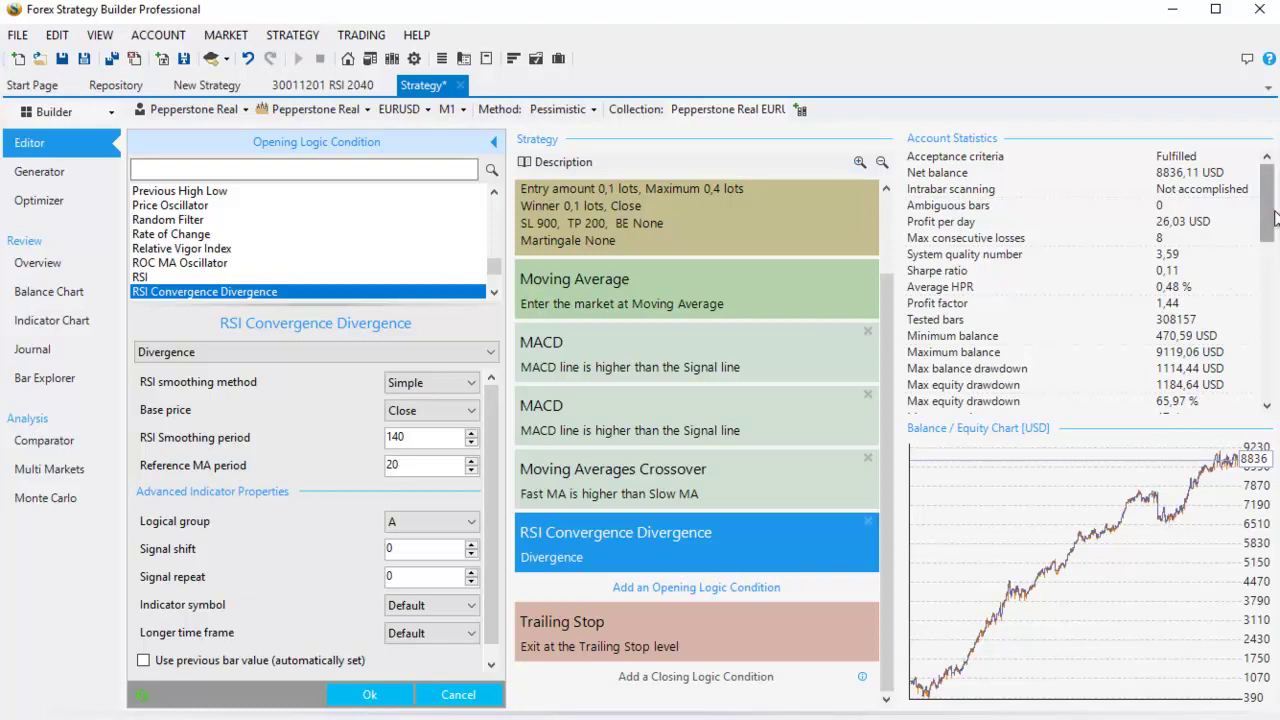
pyautogui.moveTo(1268, 222); pyautogui.dragTo(1271, 272)
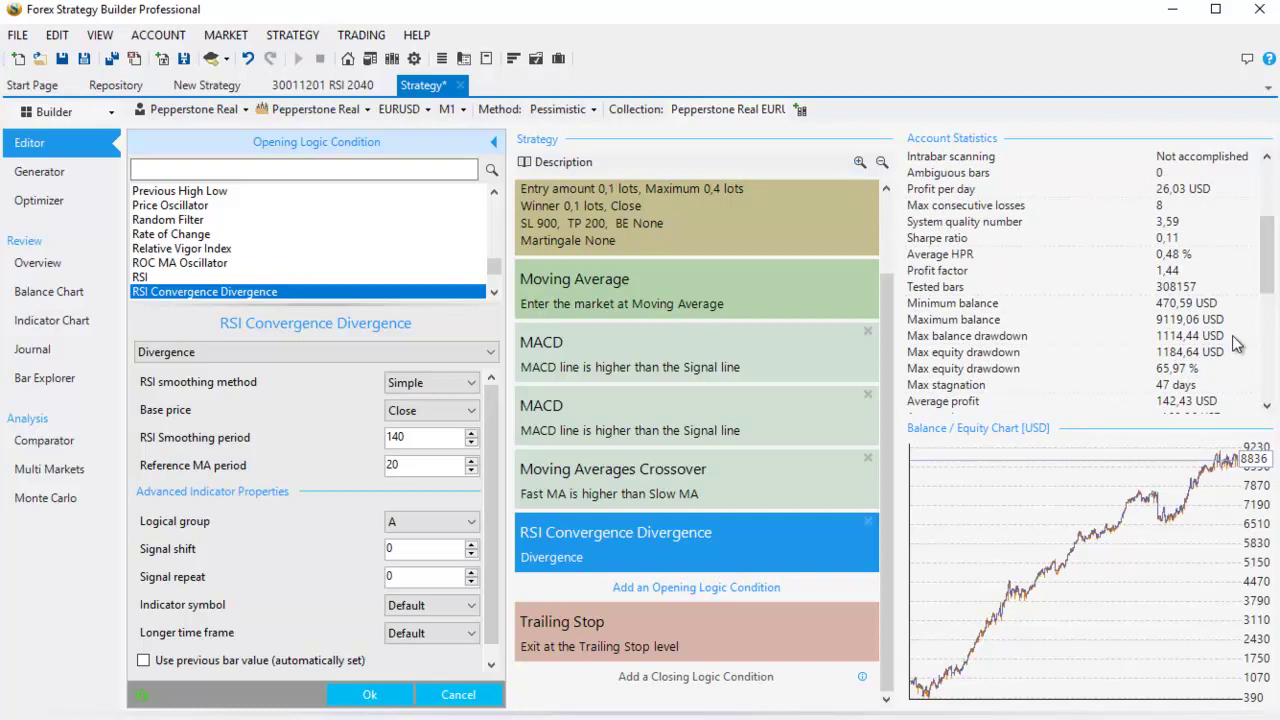
pyautogui.moveTo(1270, 280); pyautogui.dragTo(1272, 310)
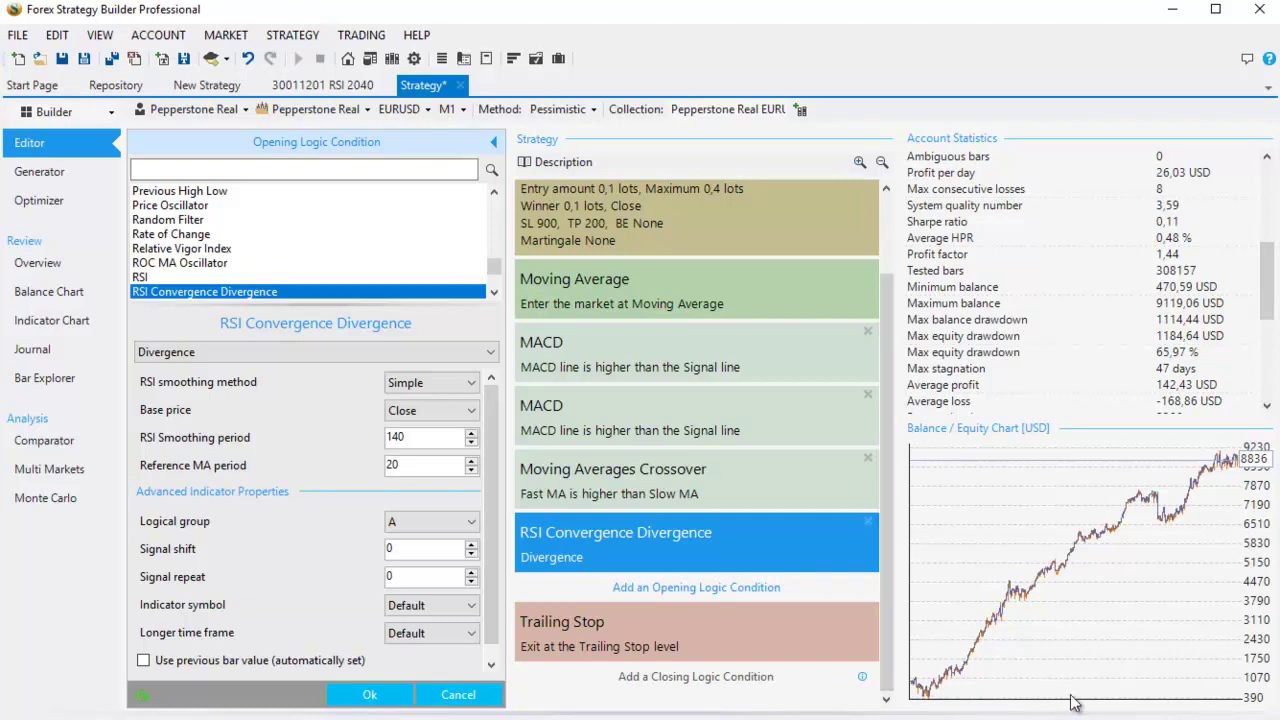
pyautogui.moveTo(1268, 285); pyautogui.dragTo(1272, 207)
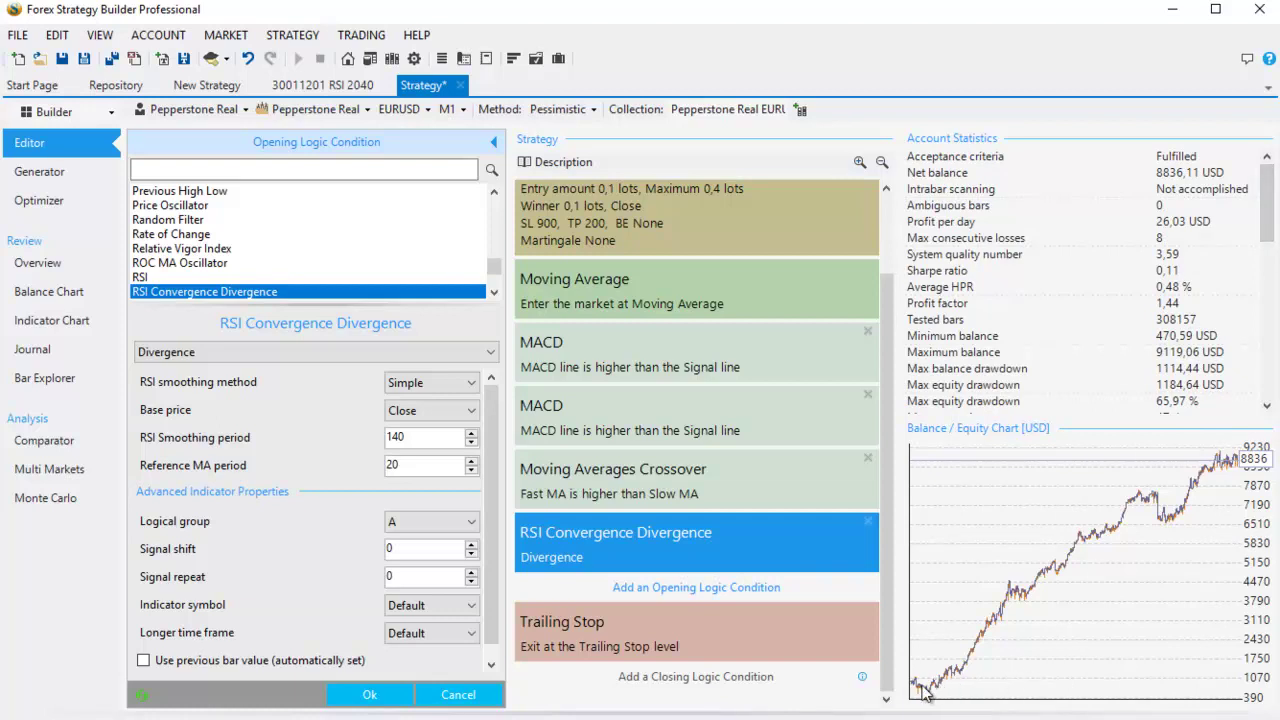
pyautogui.moveTo(889, 286); pyautogui.dragTo(889, 250)
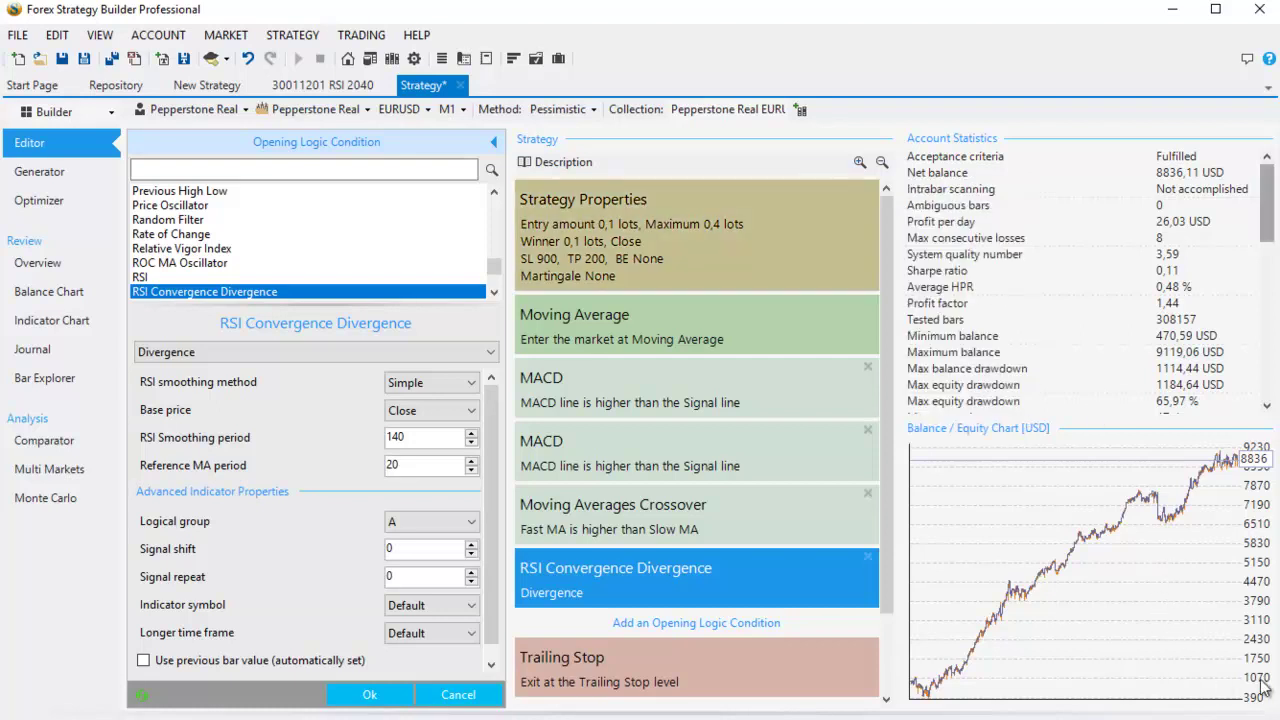
# In the Strategy Properties, set the entry amount for a new position to 0,02 and the maximum position amount to 0,08 lots
pyautogui.moveTo(660, 272)
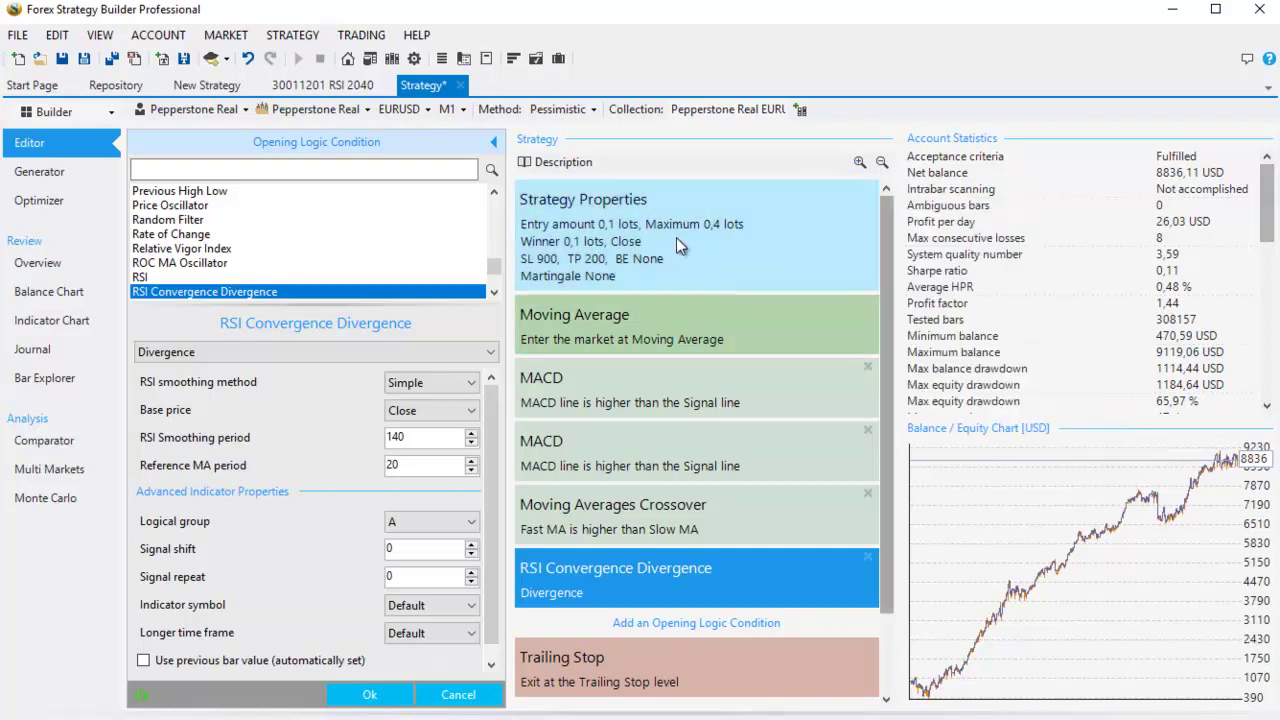
pyautogui.click(637, 208)
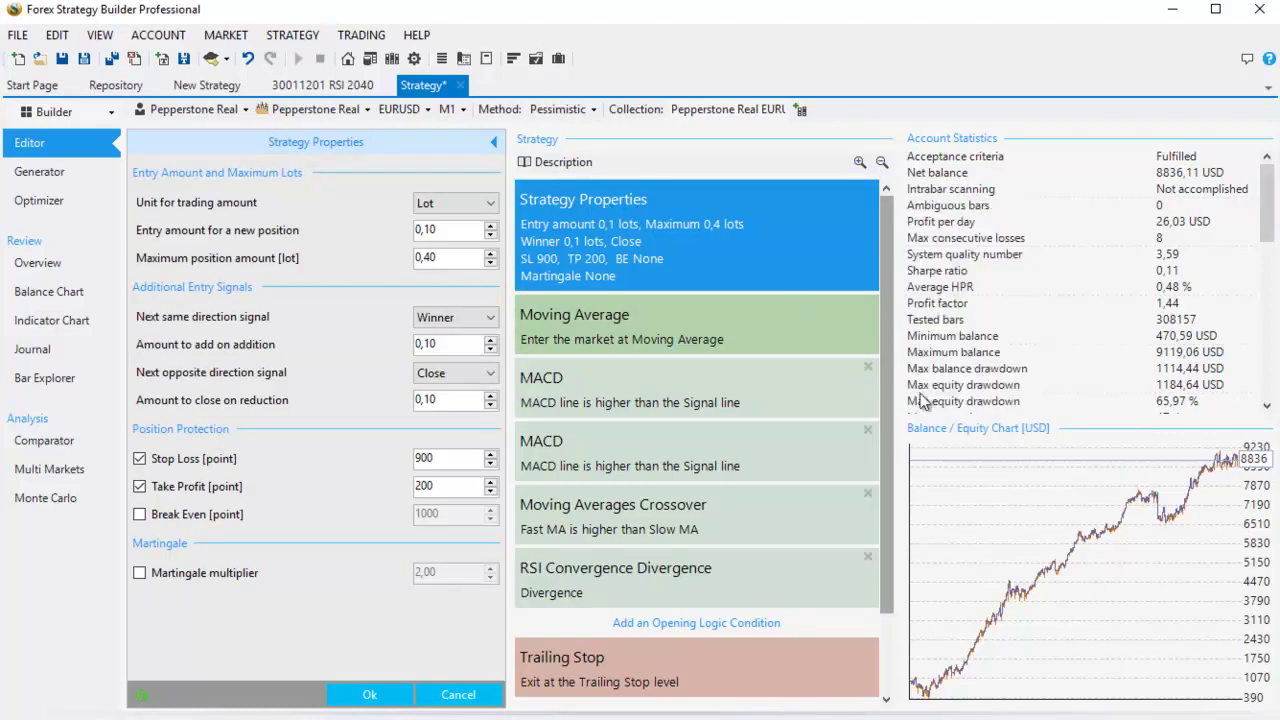
pyautogui.click(445, 230)
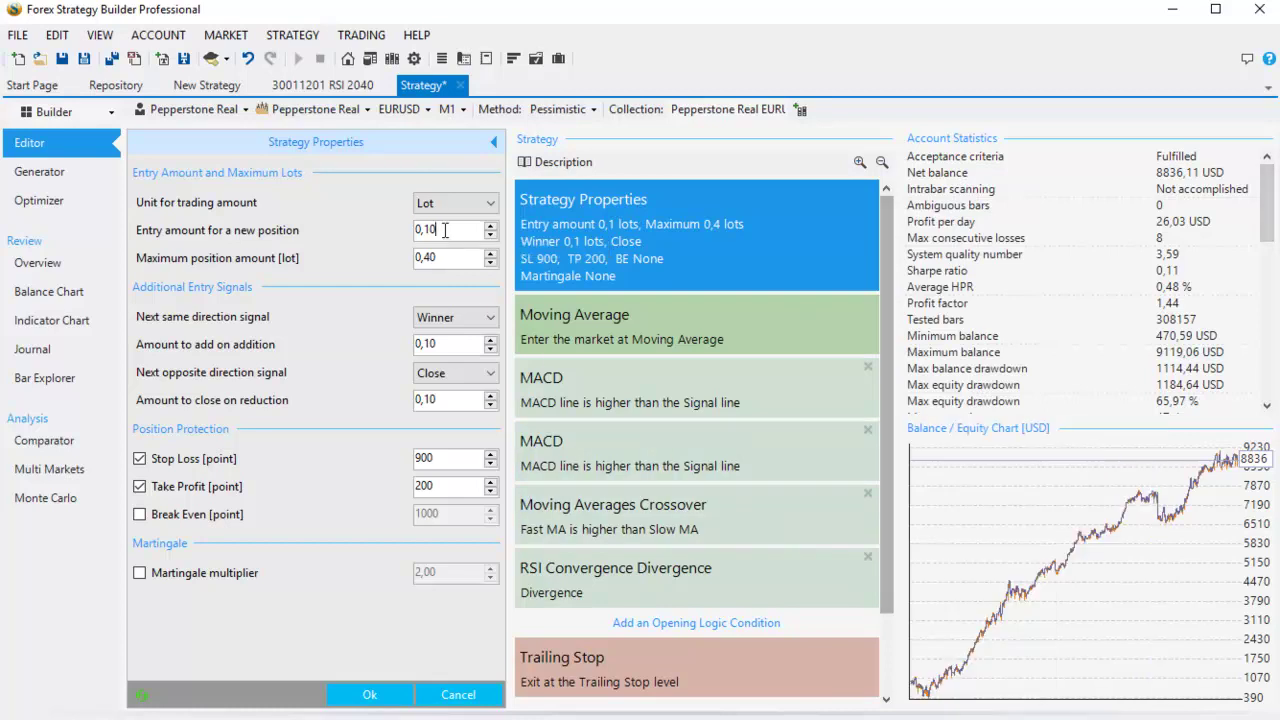
pyautogui.press('BackSpace')
pyautogui.press('BackSpace')
pyautogui.write('02')
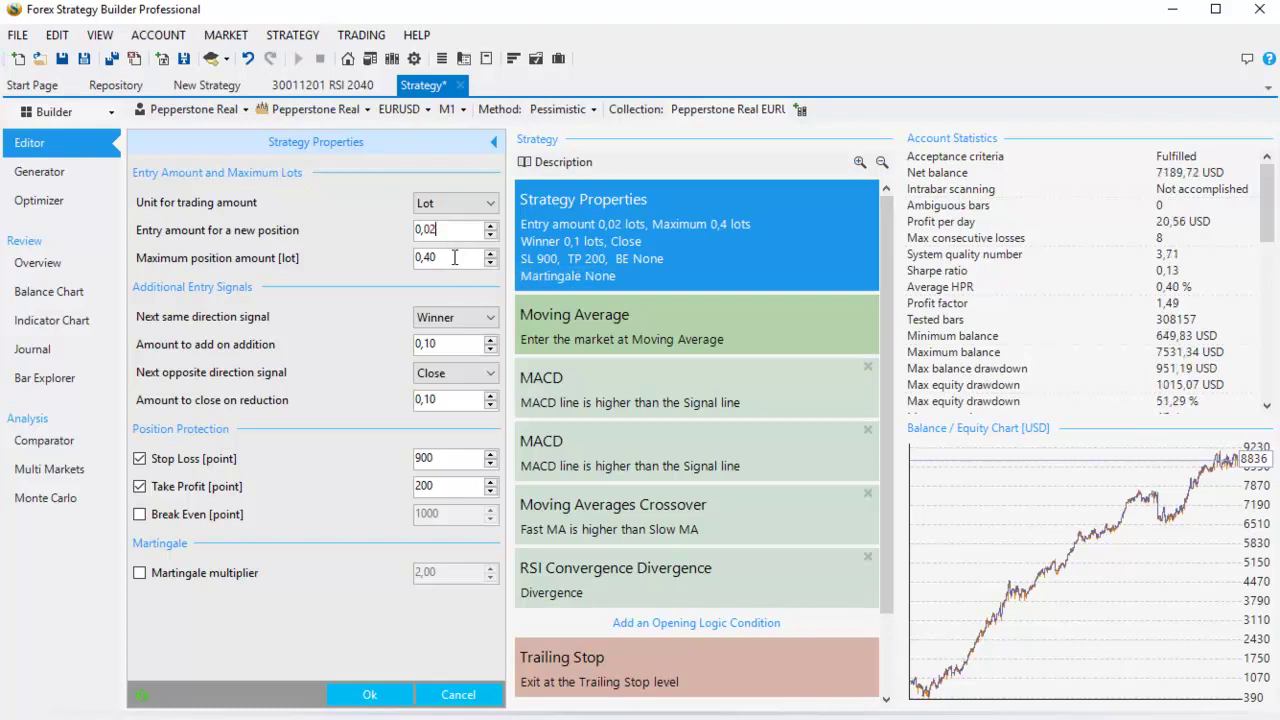
pyautogui.doubleClick(443, 260)
pyautogui.write('08')
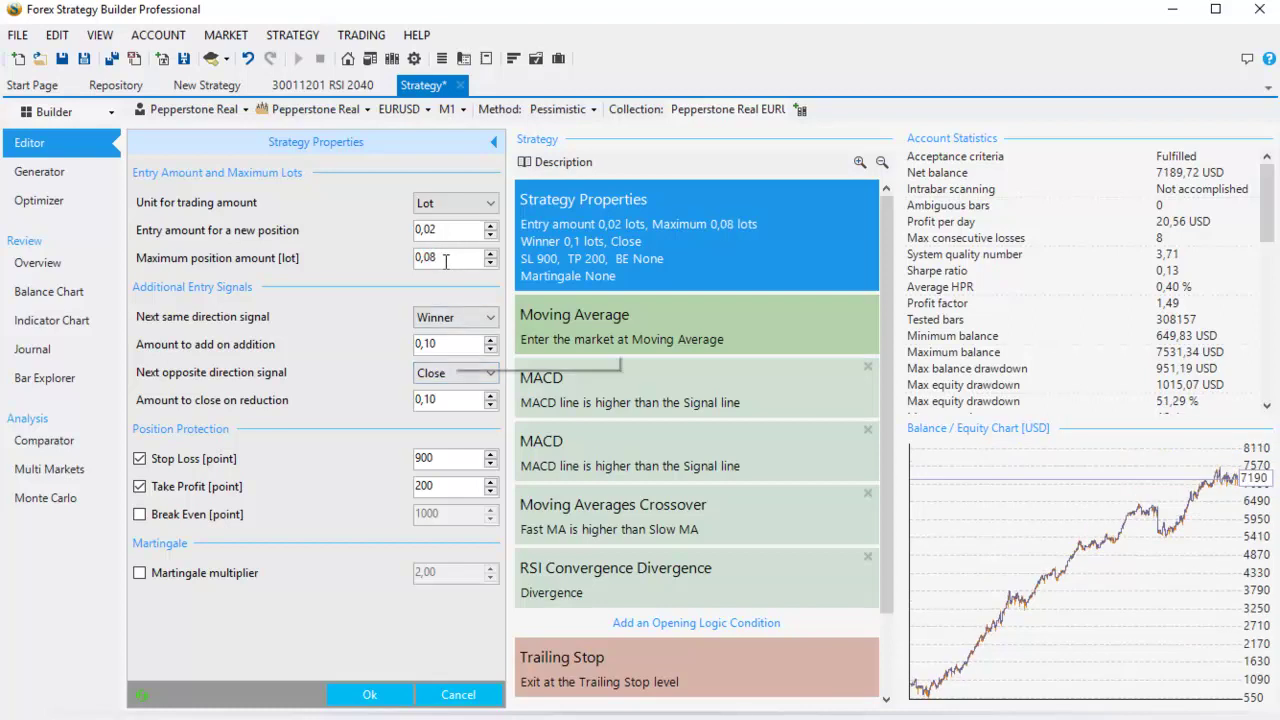
# Set the amount to add on addition and the amount to close on reduction to 0,02 lots
pyautogui.press('Tab')
pyautogui.press('Tab')
pyautogui.write('0,02')
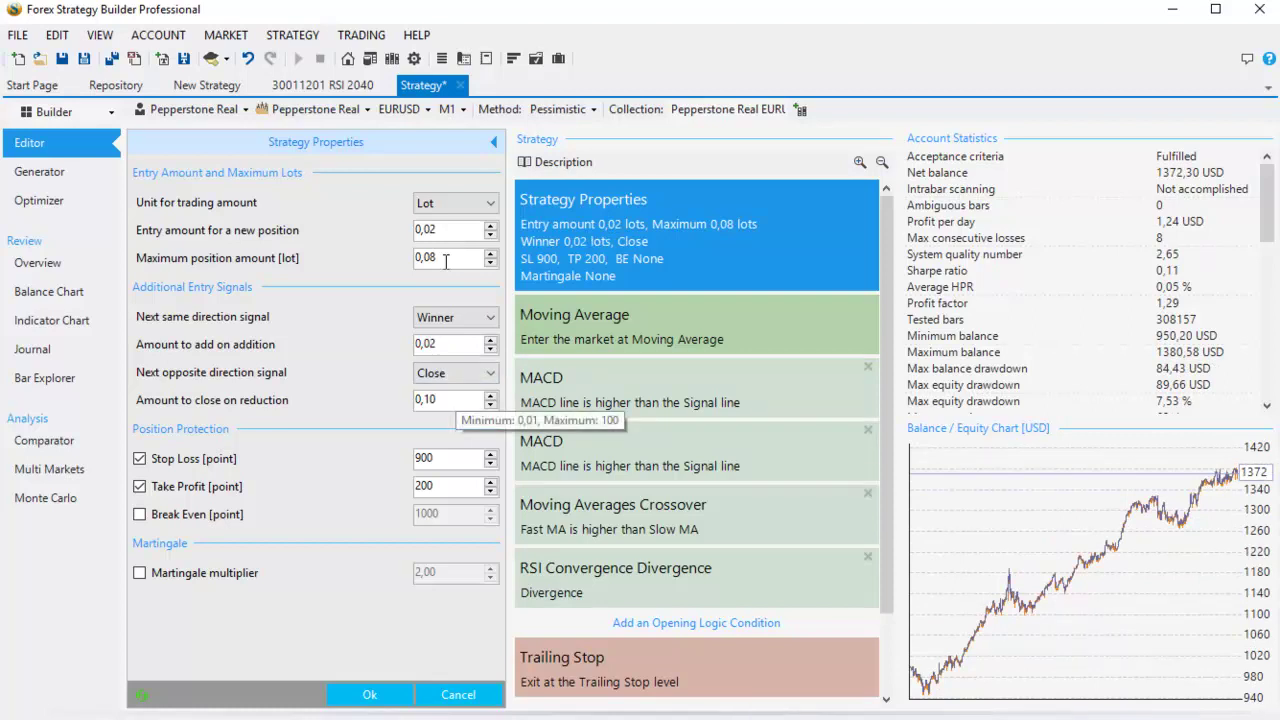
pyautogui.press('Tab')
pyautogui.press('Tab')
pyautogui.press('BackSpace')
pyautogui.press('BackSpace')
pyautogui.write('02')
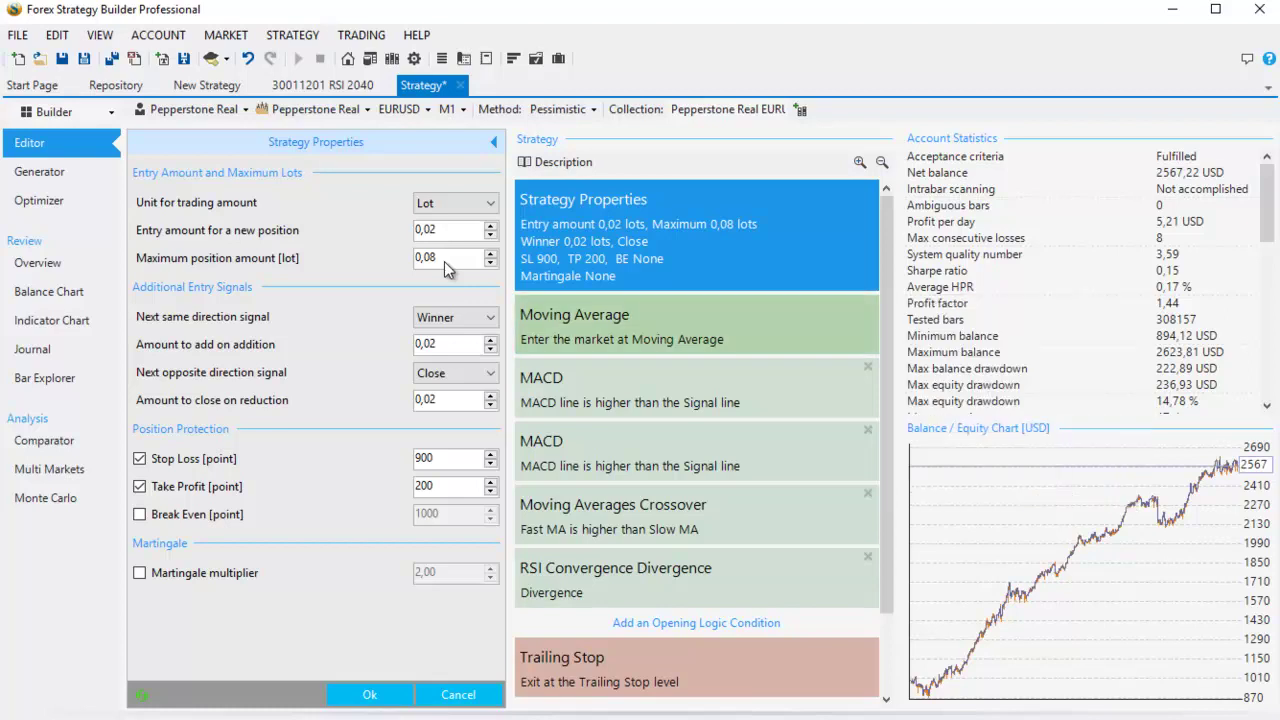
# Open the Monte Carlo analysis and run the simulation with randomized history data, indicator parameters and backtest starting bar
pyautogui.press('Tab')
pyautogui.press('Tab')
pyautogui.press('Tab')
pyautogui.press('Tab')
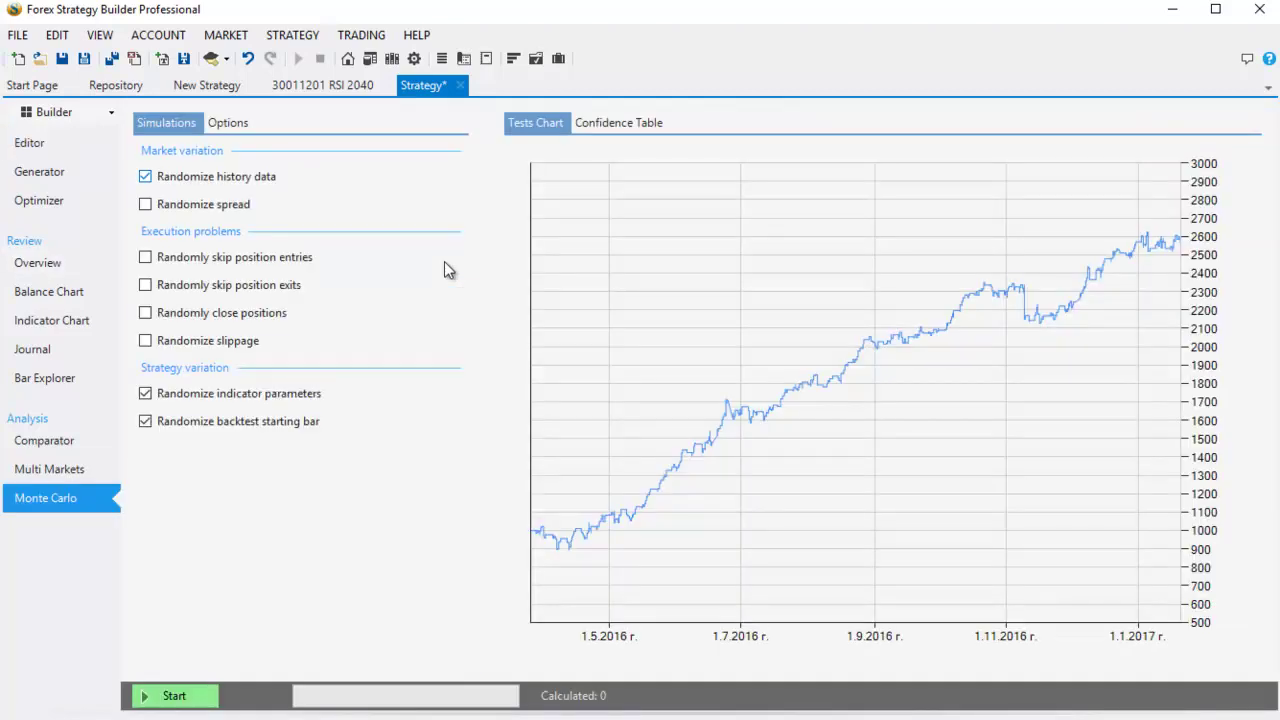
pyautogui.press('Tab')
pyautogui.press('Return')
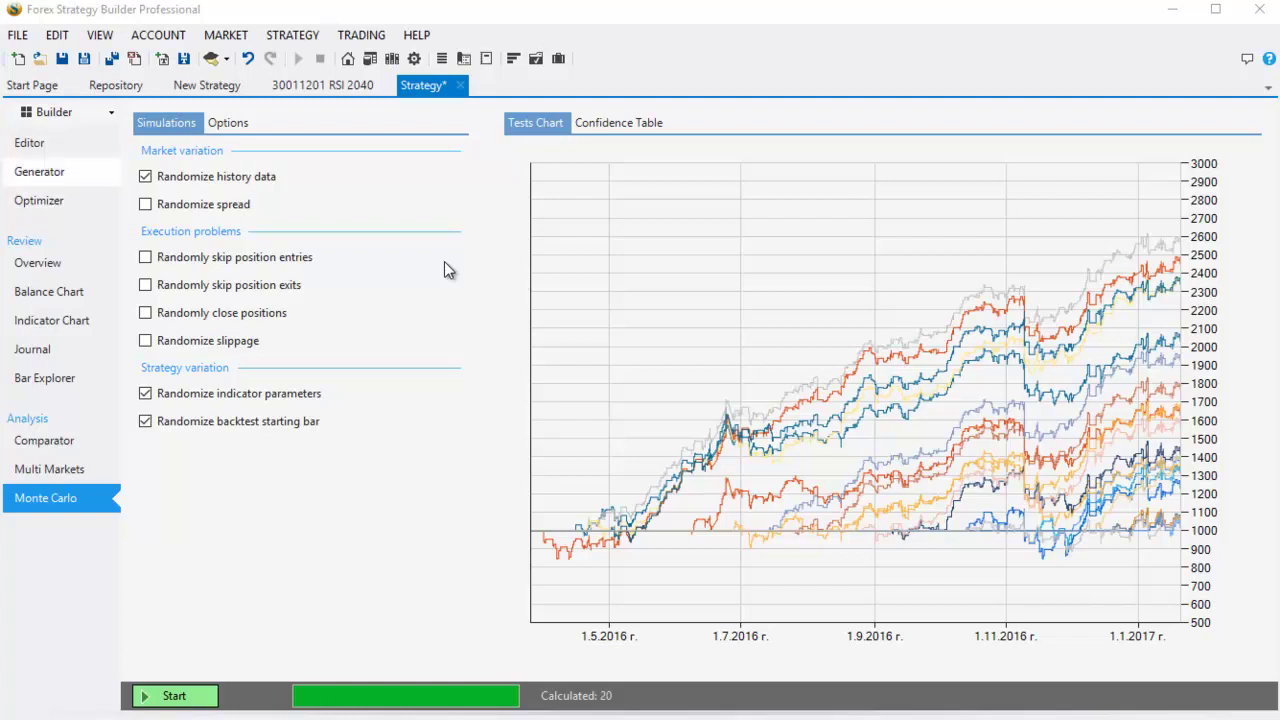
# Open the Multi Markets analysis and run the strategy test on the listed M1 currency pairs
pyautogui.hotkey('ctrl', 'e')
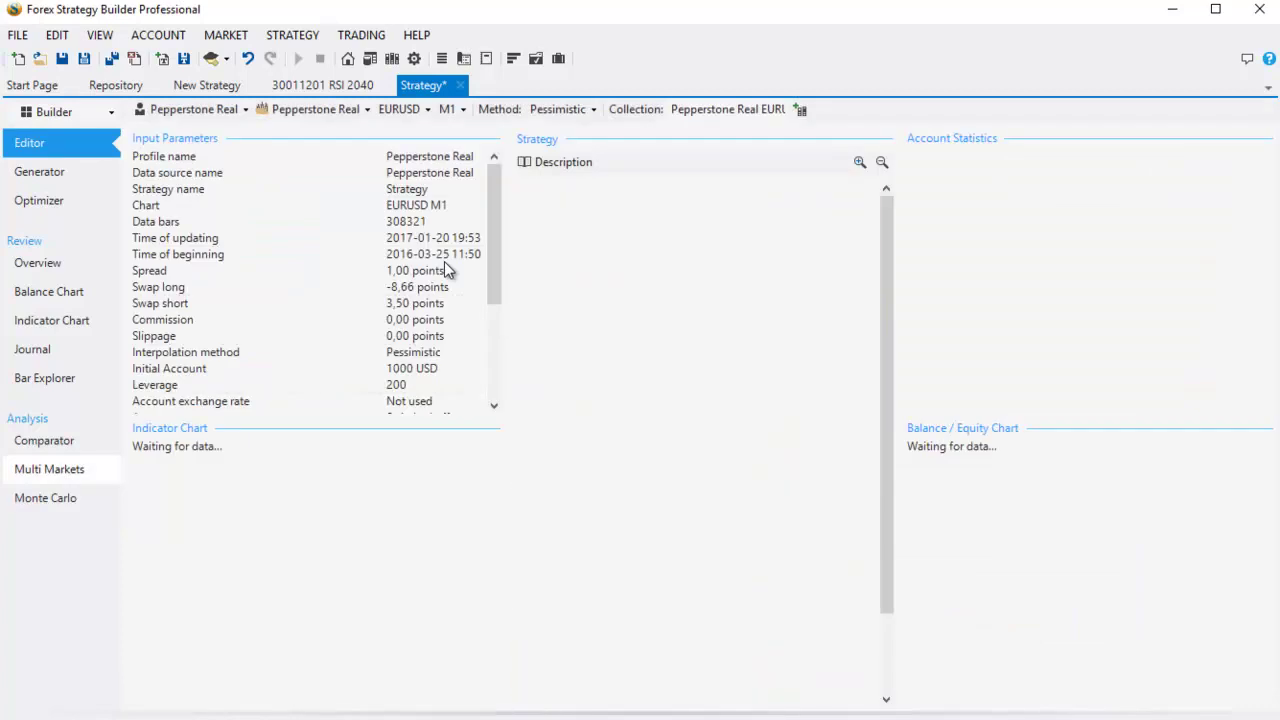
pyautogui.hotkey('ctrl', 'm')
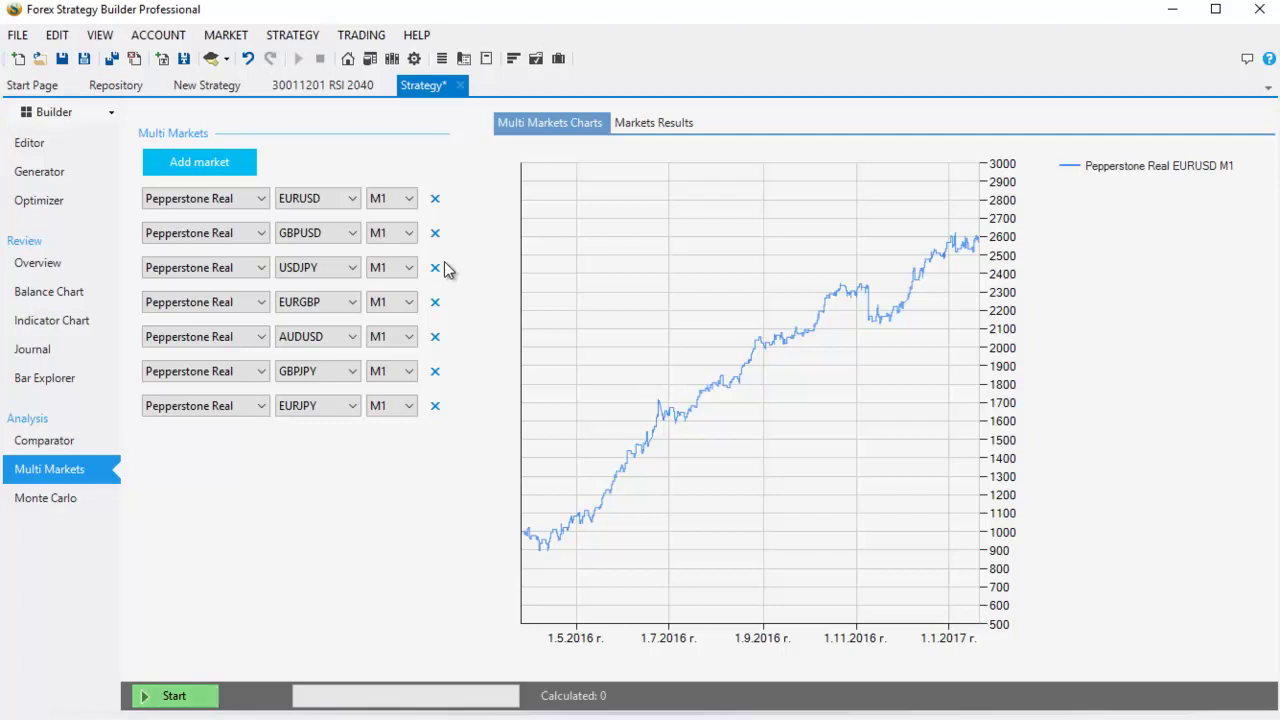
pyautogui.press('Return')
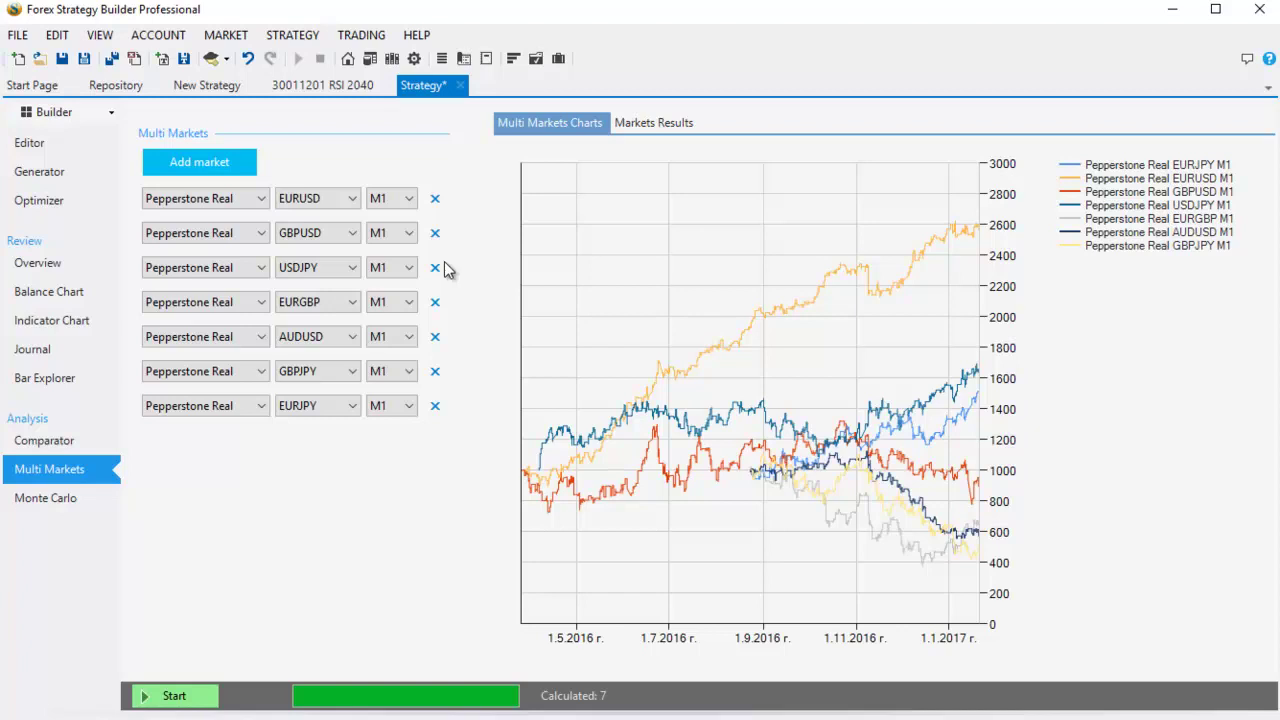
# Return to the strategy editor and set the entry amount for a new position to 0,01 and the maximum position amount to 0,04 lots
pyautogui.hotkey('ctrl', 'e')
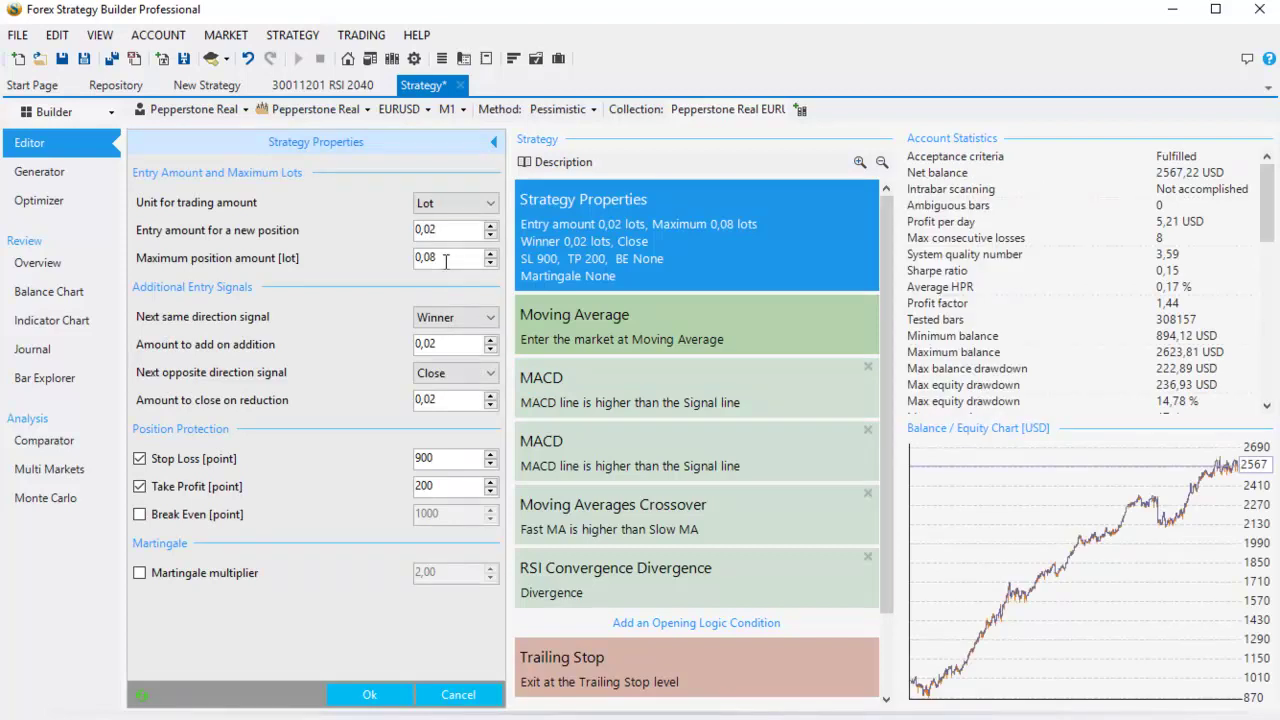
pyautogui.press('BackSpace')
pyautogui.write('1')
pyautogui.click(446, 261)
pyautogui.press('BackSpace')
pyautogui.write('4')
# Set the amount to add on addition and the amount to close on reduction to 0,01 lots
pyautogui.press('Tab')
pyautogui.press('Tab')
pyautogui.press('BackSpace')
pyautogui.write('1')
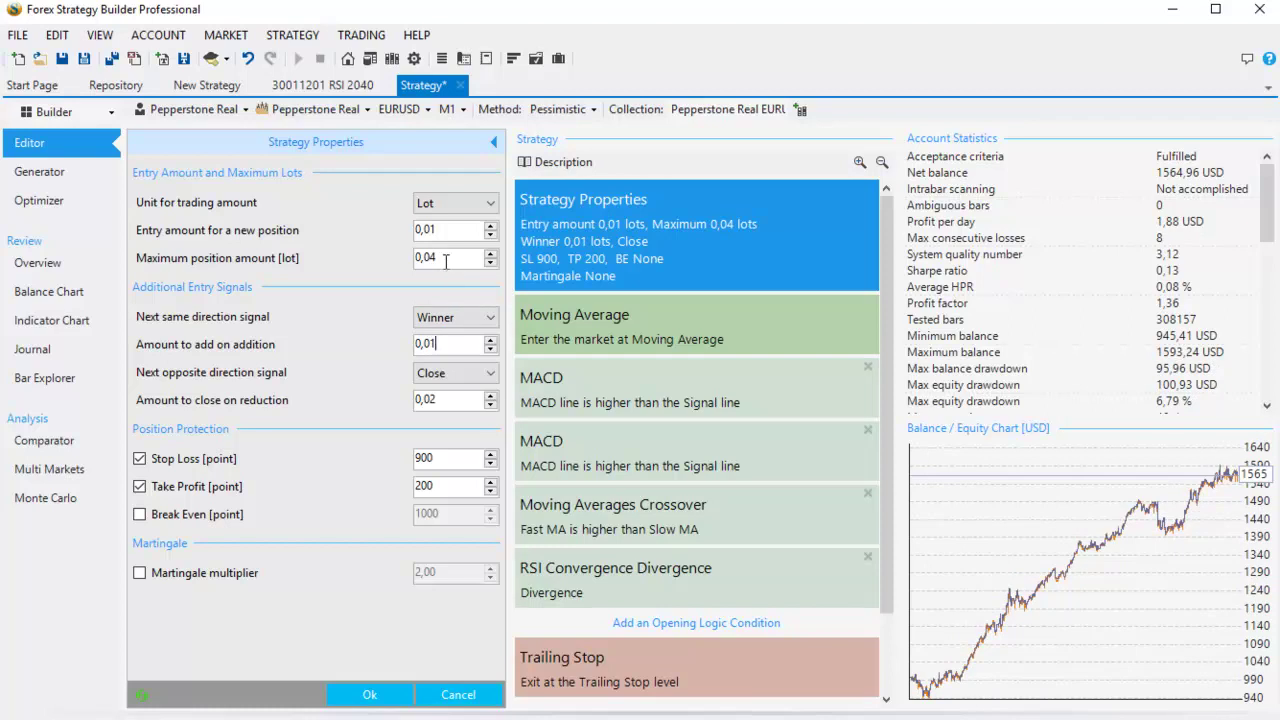
pyautogui.press('Tab')
pyautogui.press('Tab')
pyautogui.press('BackSpace')
pyautogui.write('1')
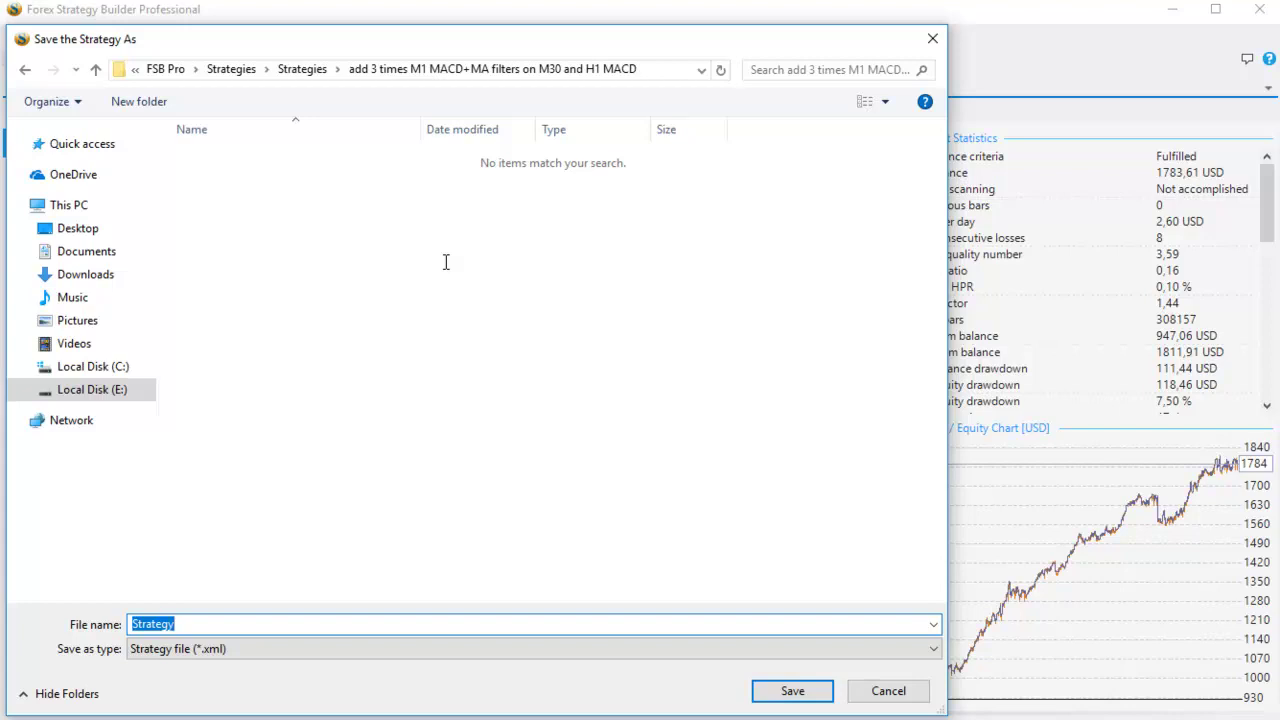
pyautogui.write('10')
pyautogui.write('0130')
pyautogui.write('1')
pyautogui.press('BackSpace')
pyautogui.write('60')
pyautogui.press('BackSpace')
pyautogui.press('BackSpace')
pyautogui.write('301')
pyautogui.write('MACD')
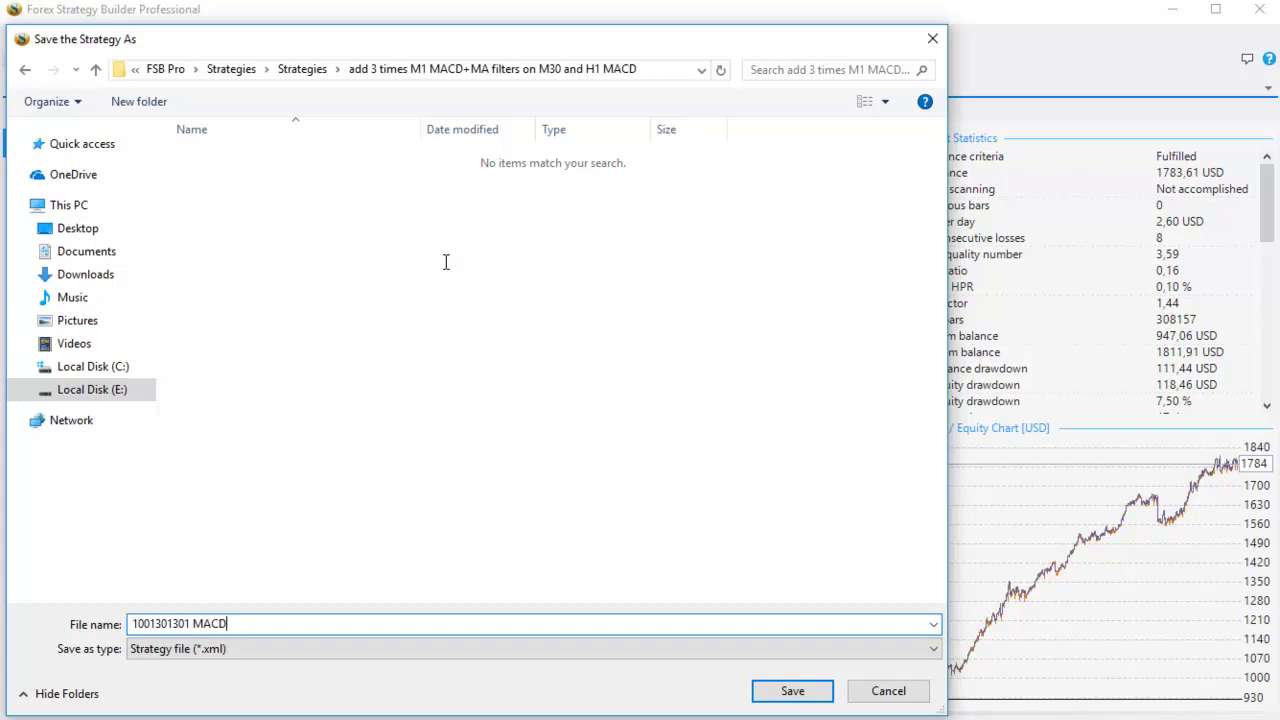
pyautogui.write('MARSICD')
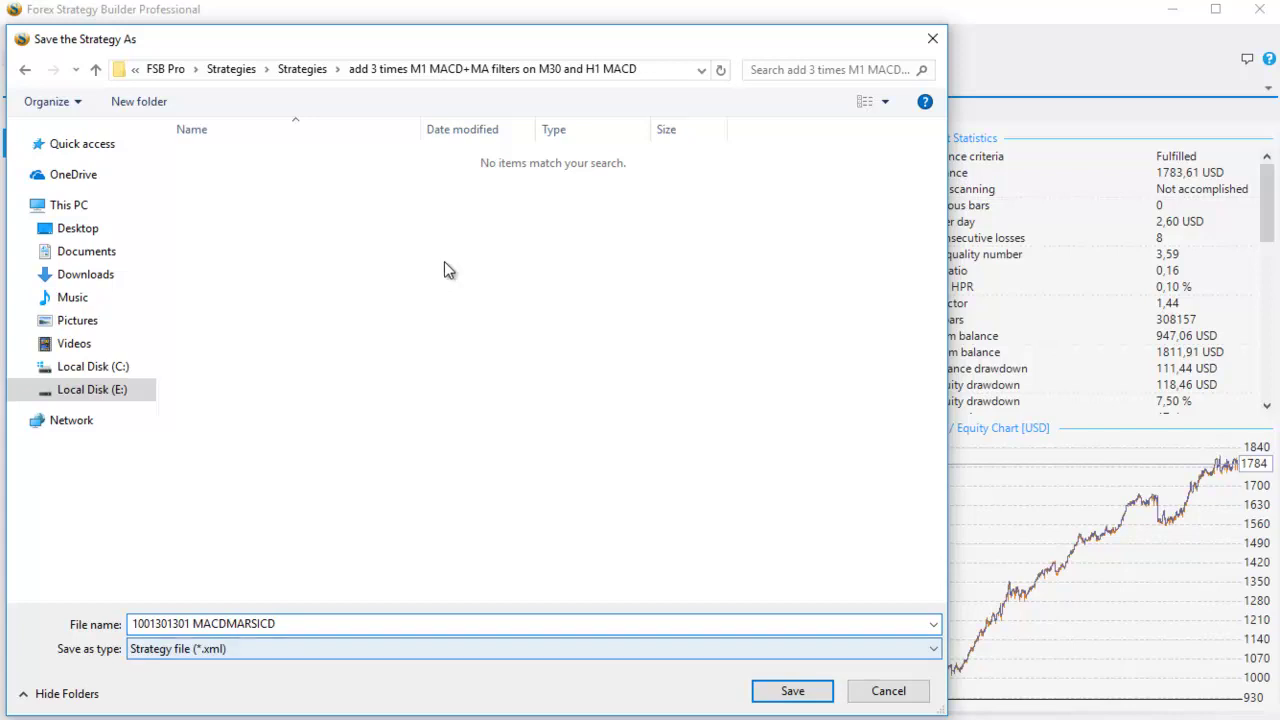
pyautogui.press('Return')
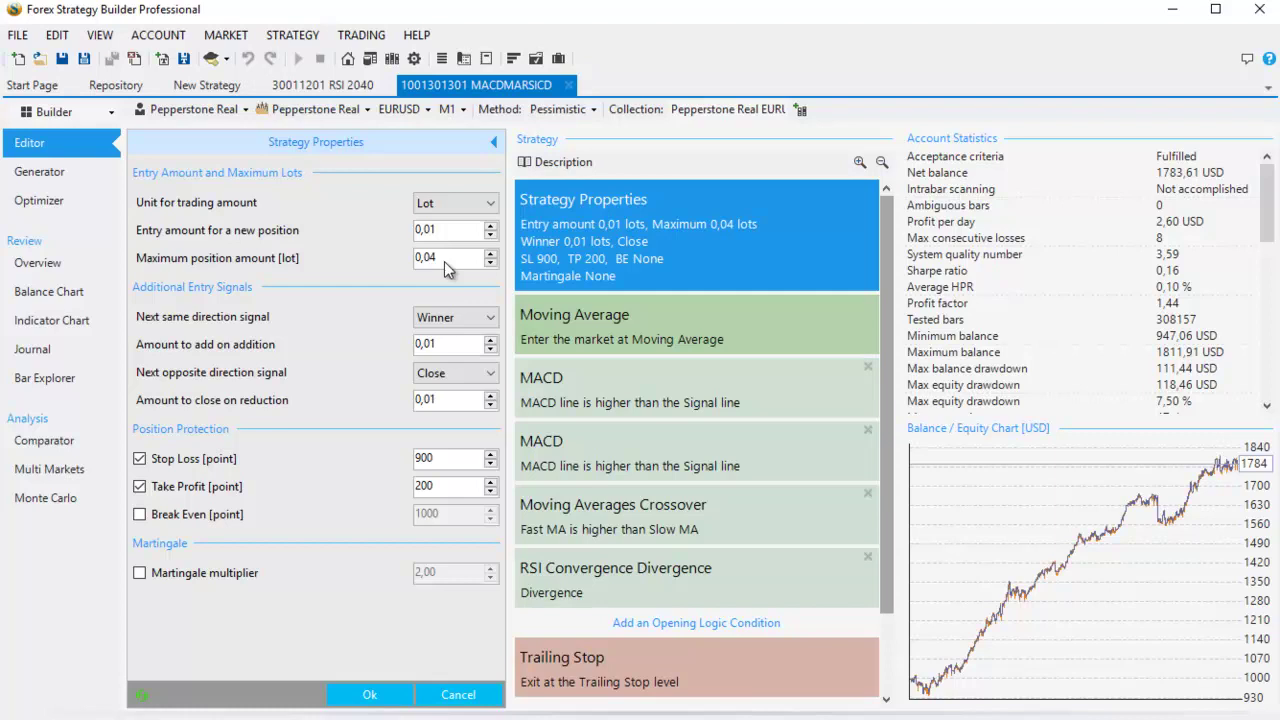
# Switch to the Repository and examine the top strategies in the two Pepperstone Real EURUSD M1 collections, comparing their statistics and balance charts
pyautogui.hotkey('ctrl', 'shift', 'Tab')
pyautogui.hotkey('ctrl', 'shift', 'Tab')
pyautogui.hotkey('ctrl', 'shift', 'Tab')
pyautogui.press('Down')
pyautogui.press('Down')
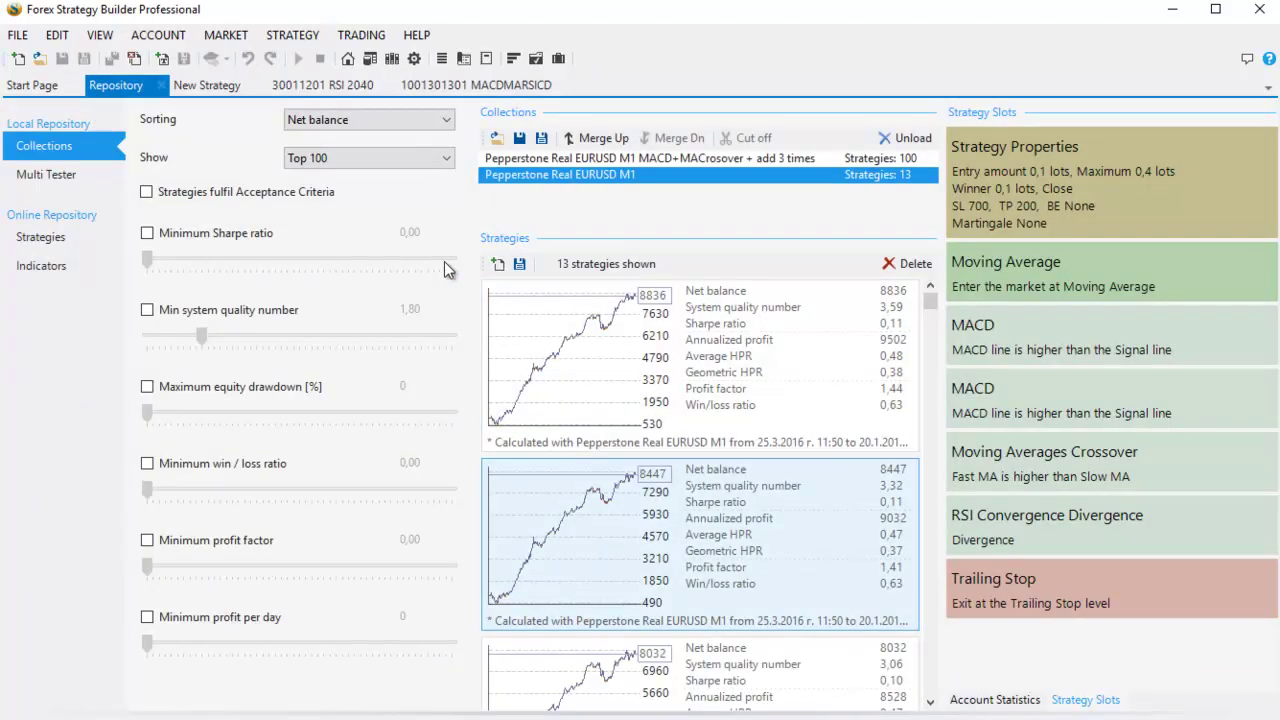
pyautogui.press('Up')
pyautogui.hotkey('ctrl', 'Tab')
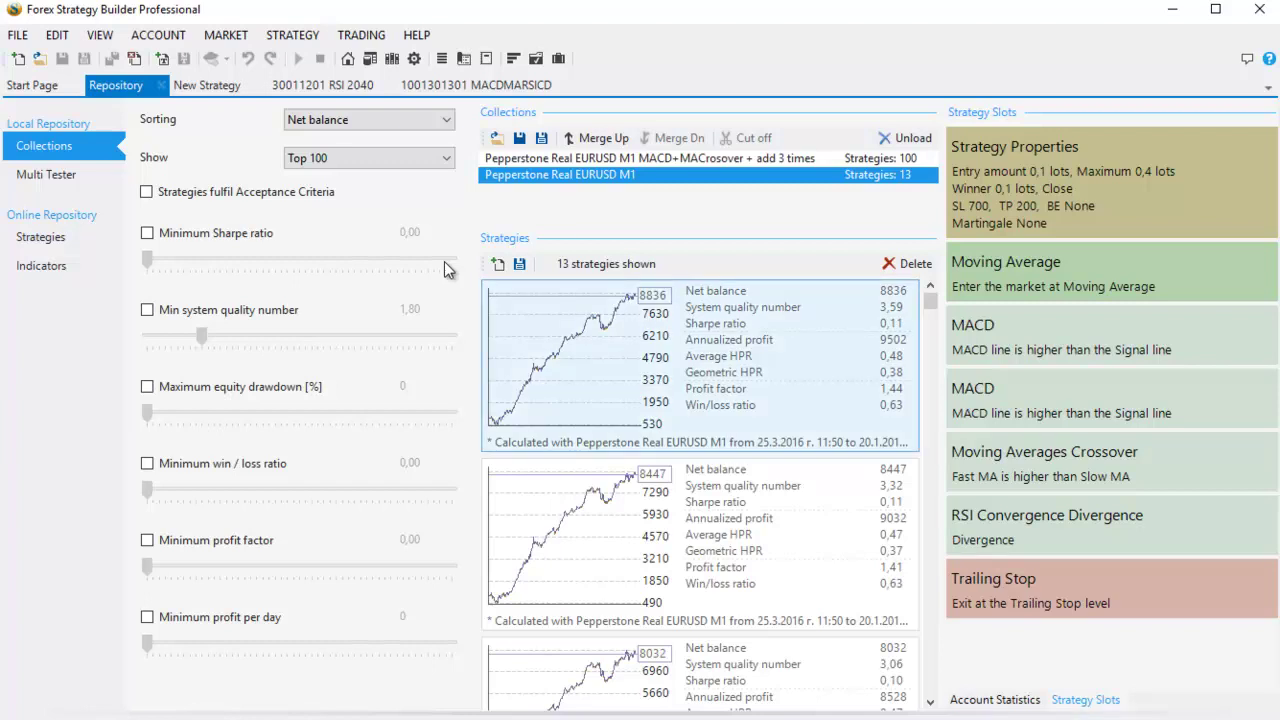
pyautogui.press('Up')
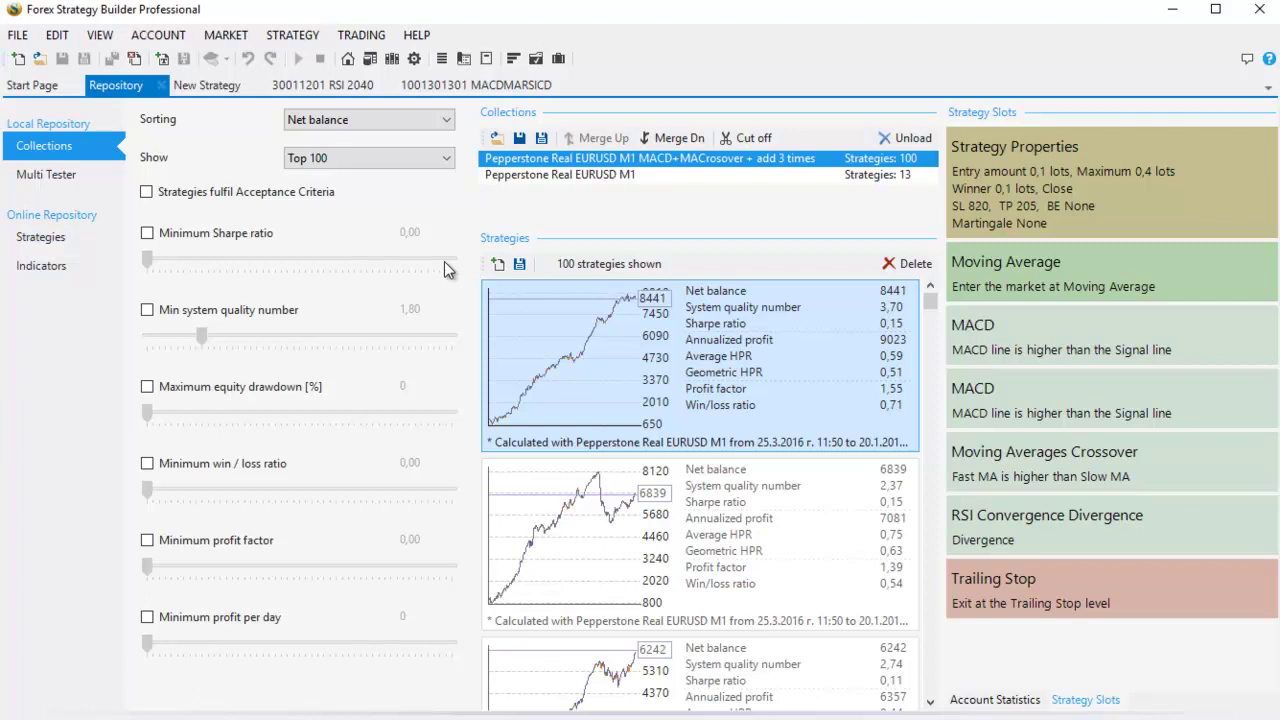
pyautogui.press('Down')
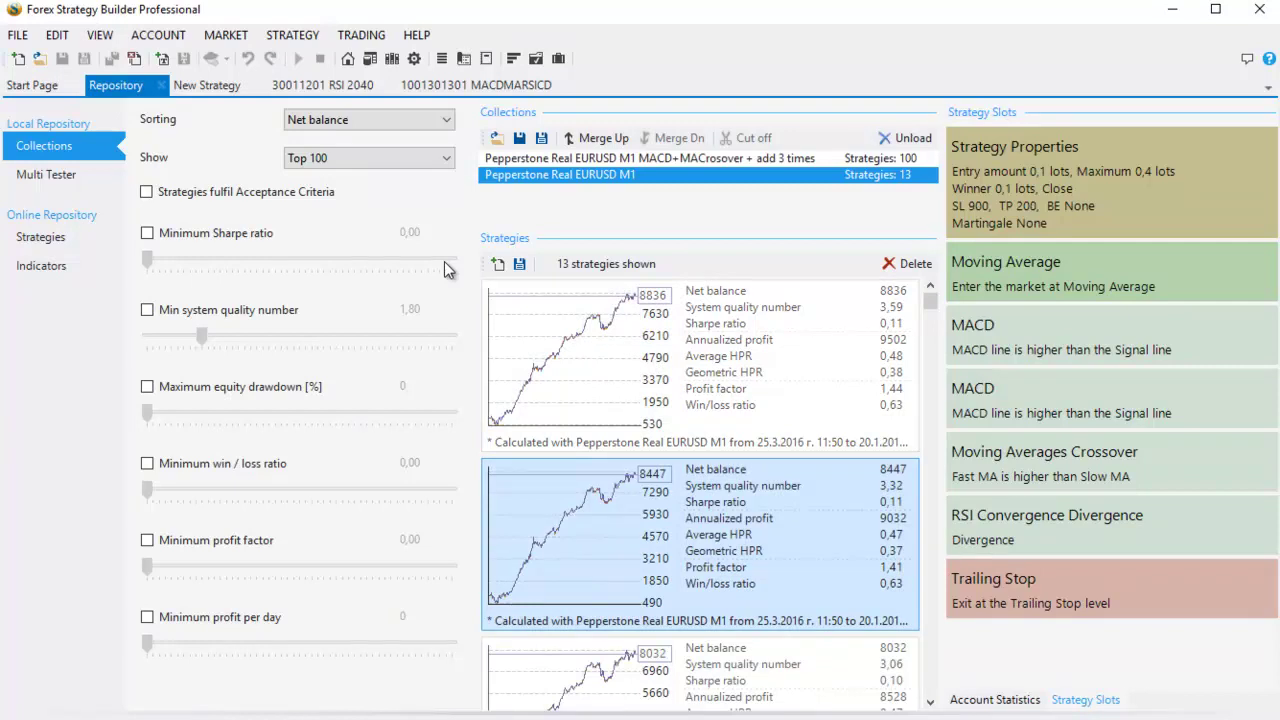
pyautogui.press('Down')
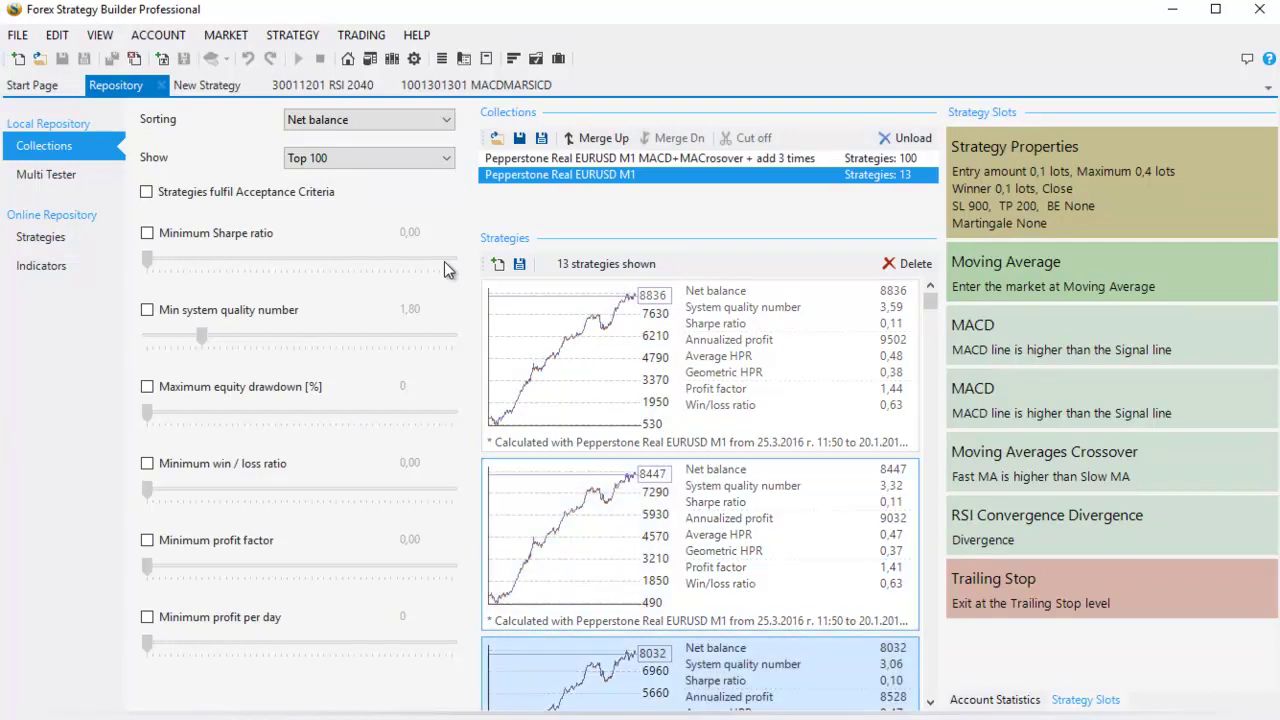
pyautogui.press('Up')
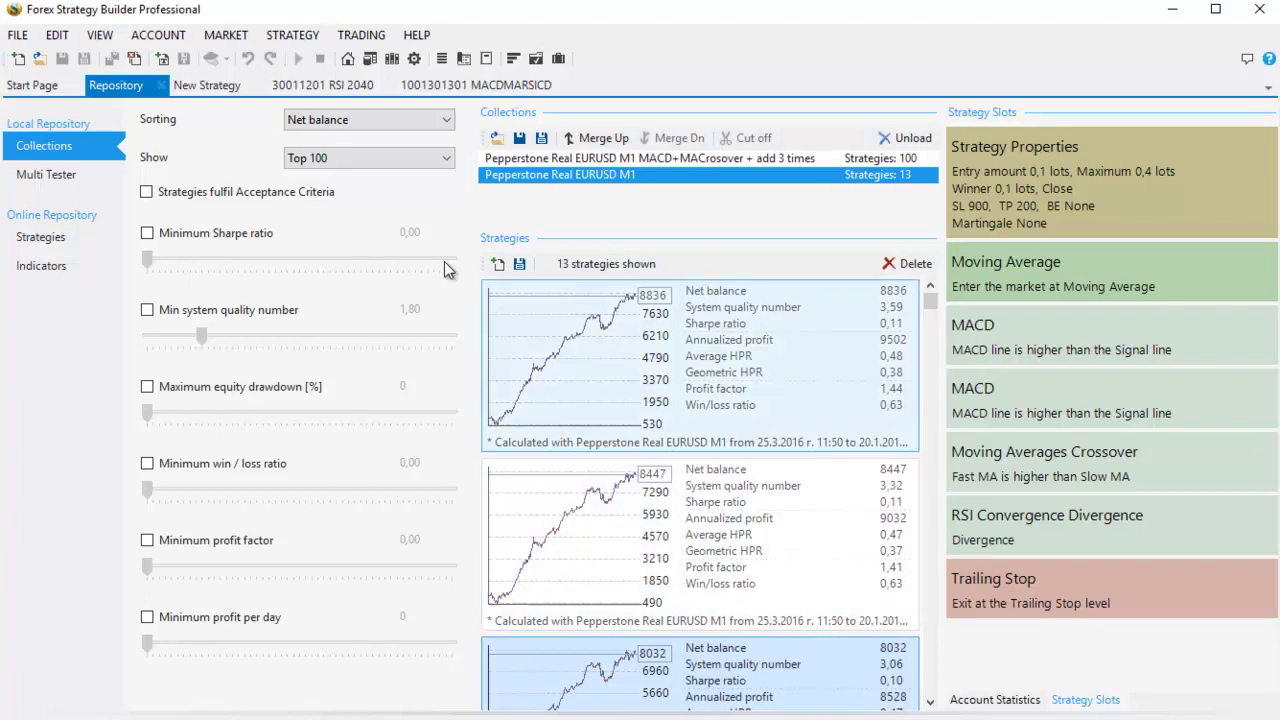